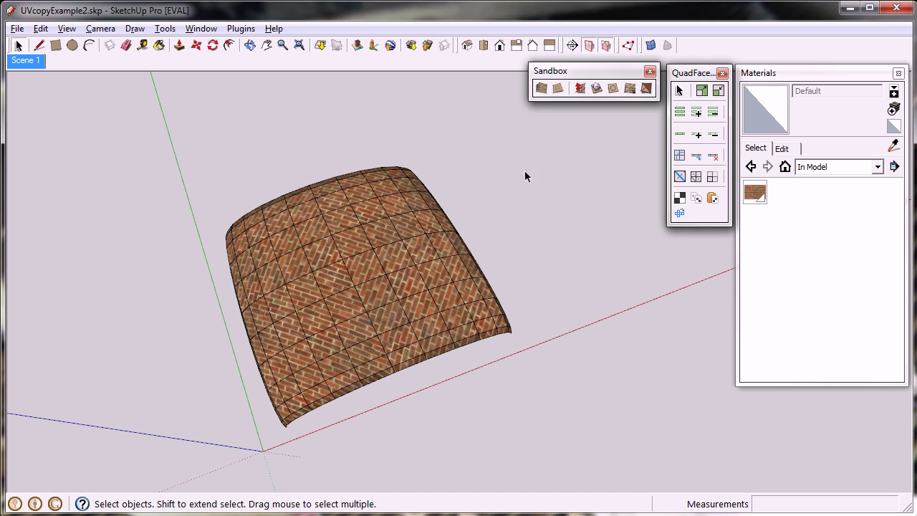
- Examine the brick-textured curved quad mesh from several angles
{"action": "left_click", "coordinate": [613, 292]}
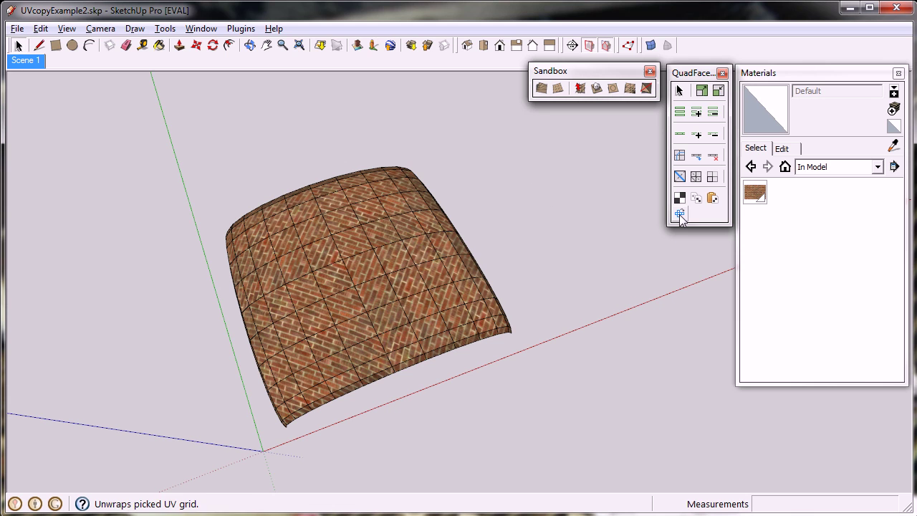
{"action": "key", "text": "o"}
{"action": "mouse_move", "coordinate": [503, 348]}
{"action": "left_mouse_down"}
{"action": "mouse_move", "coordinate": [527, 211]}
{"action": "mouse_move", "coordinate": [509, 352]}
{"action": "left_mouse_up"}
{"action": "key", "text": "space"}
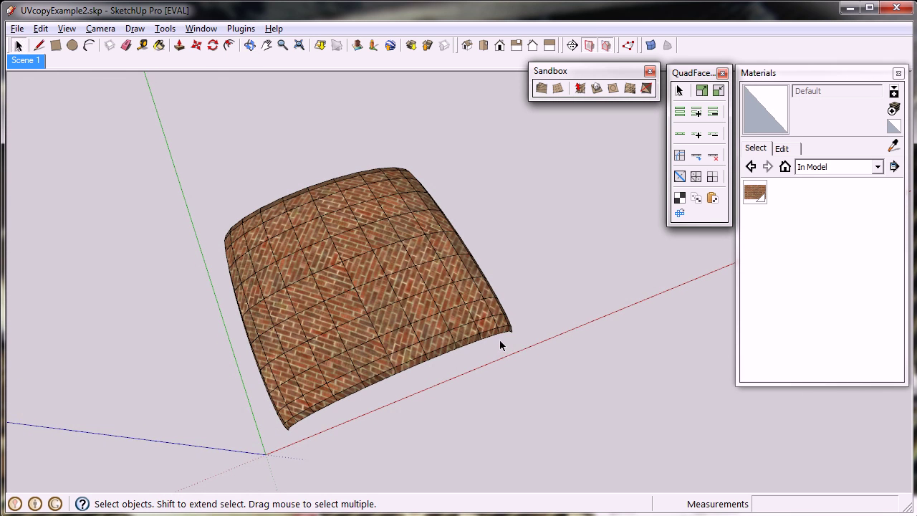
{"action": "key", "text": "h"}
{"action": "middle_click_drag", "start_coordinate": [446, 417], "coordinate": [386, 430]}
{"action": "middle_click_drag", "start_coordinate": [262, 413], "coordinate": [423, 418]}
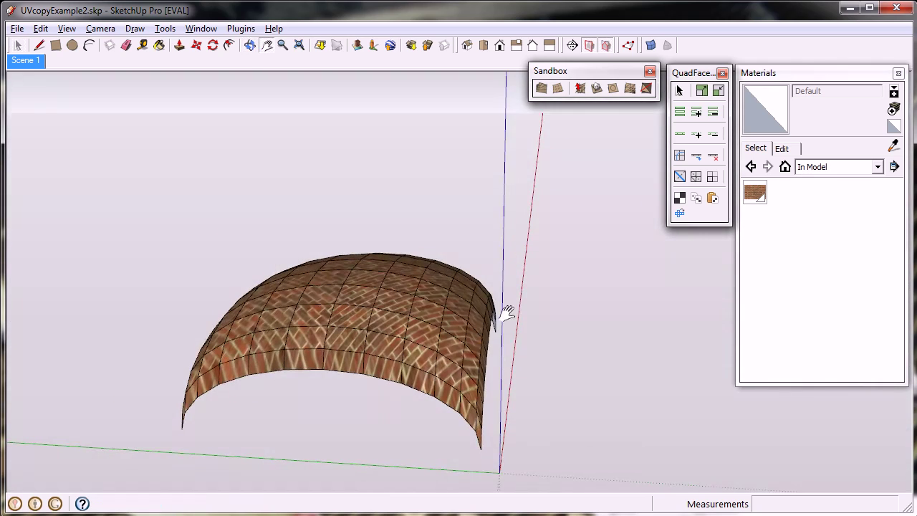
{"action": "middle_click_drag", "start_coordinate": [515, 306], "coordinate": [475, 337]}
{"action": "middle_click_drag", "start_coordinate": [364, 435], "coordinate": [321, 310]}
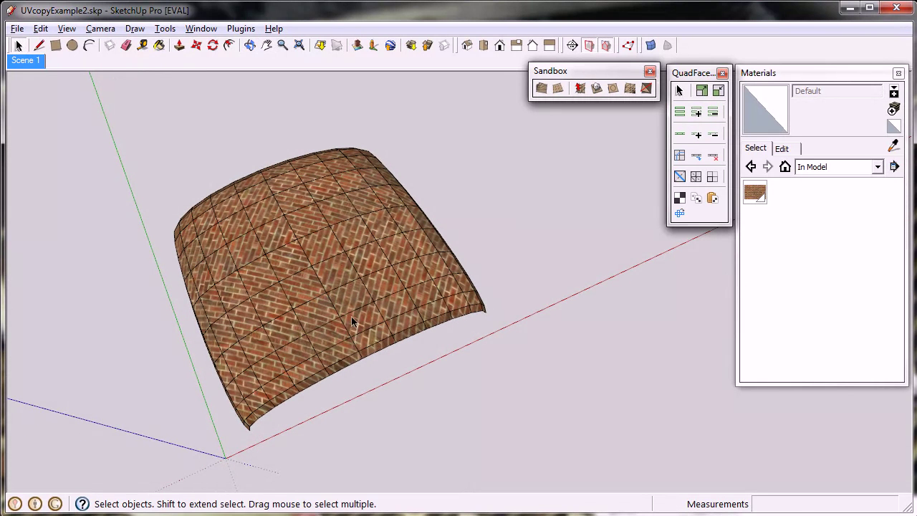
- Unwrap the curved mesh's UV grid into a flat copy beside it, picking two adjoining edges as the U and V directions
{"action": "left_click", "coordinate": [680, 215]}
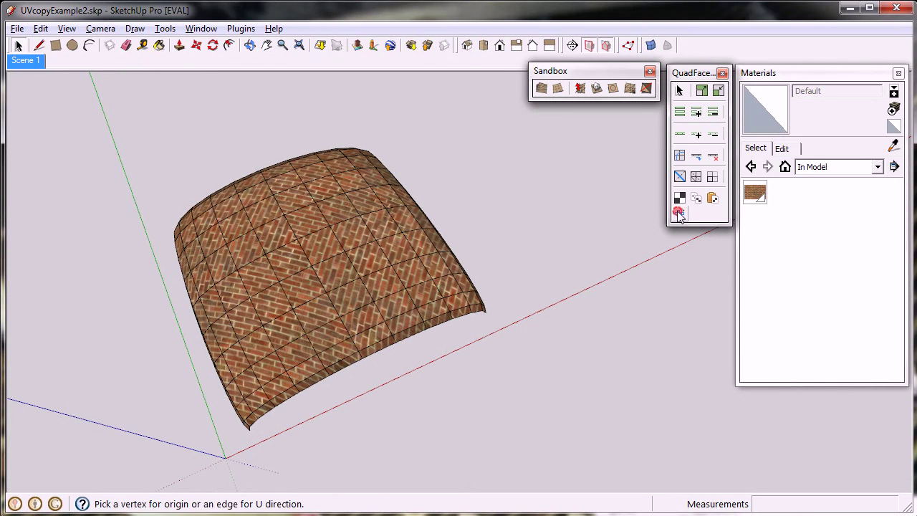
{"action": "scroll", "coordinate": [279, 390], "scroll_direction": "up", "scroll_amount": 3}
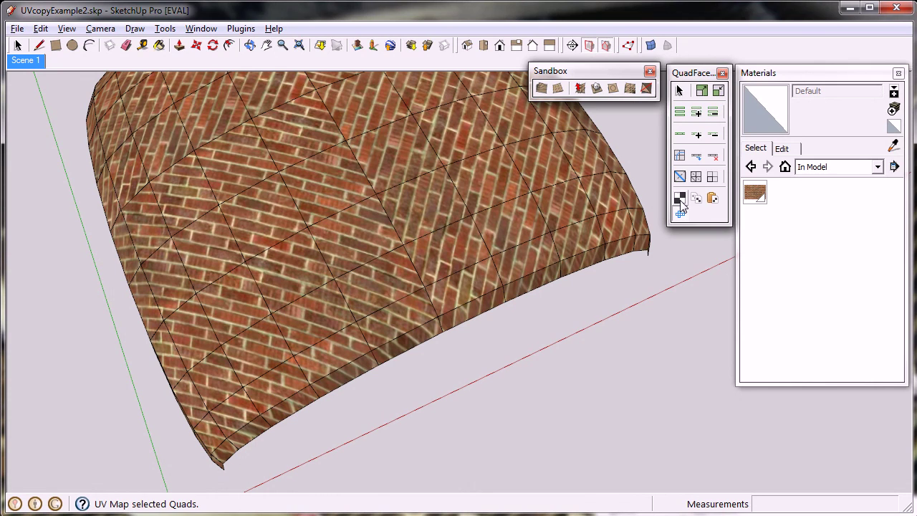
{"action": "left_click", "coordinate": [239, 340]}
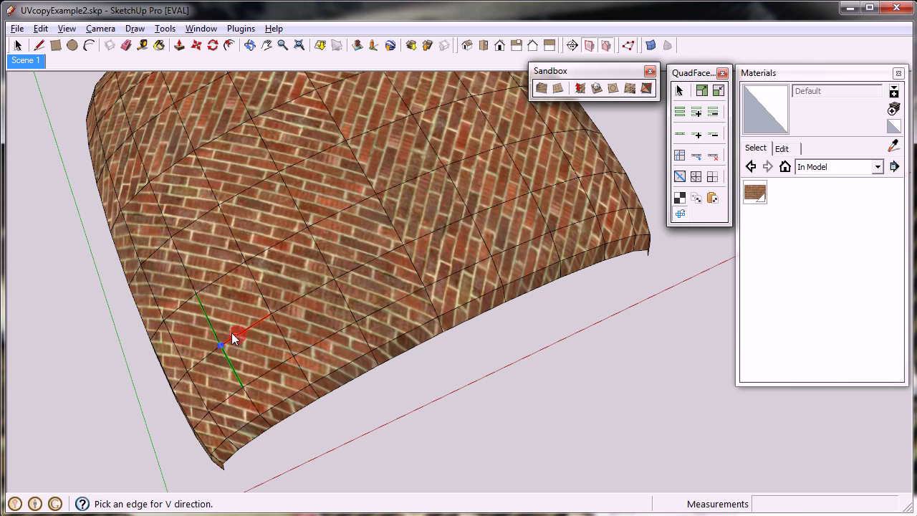
{"action": "left_click", "coordinate": [207, 323]}
{"action": "scroll", "coordinate": [229, 396], "scroll_direction": "down", "scroll_amount": 5}
{"action": "left_click_drag", "start_coordinate": [229, 396], "coordinate": [442, 291]}
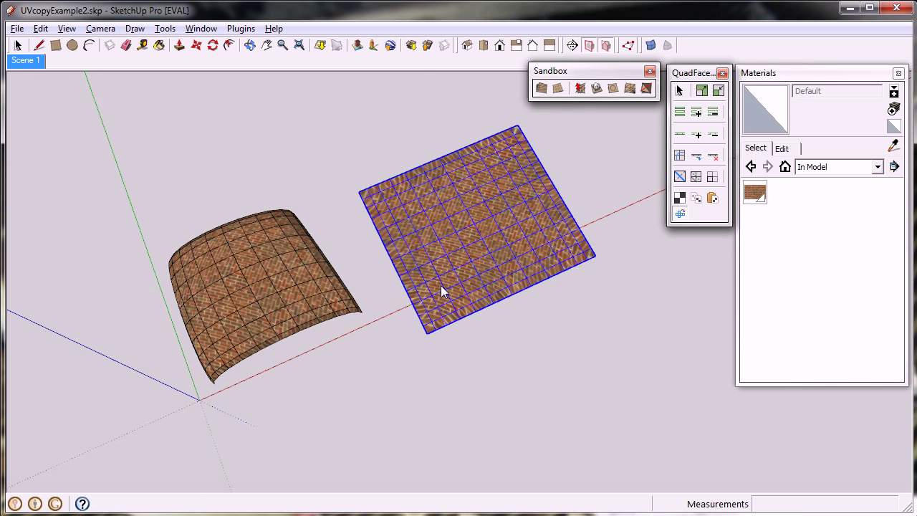
{"action": "key", "text": "space"}
{"action": "left_click", "coordinate": [452, 383]}
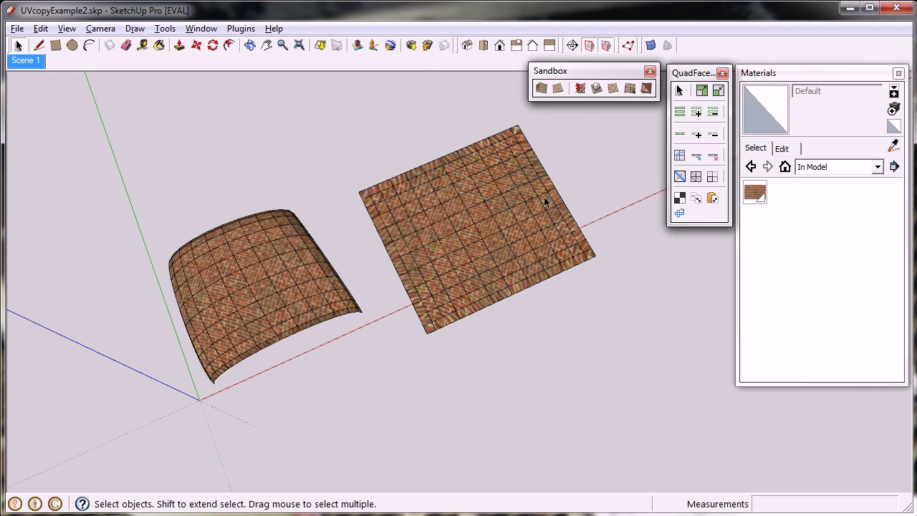
- Inspect the flat unwrapped brick grid and open its group for editing
{"action": "middle_click_drag", "start_coordinate": [544, 196], "coordinate": [475, 320]}
{"action": "scroll", "coordinate": [348, 321], "scroll_direction": "up", "scroll_amount": 3}
{"action": "scroll", "coordinate": [473, 320], "scroll_direction": "down", "scroll_amount": 2}
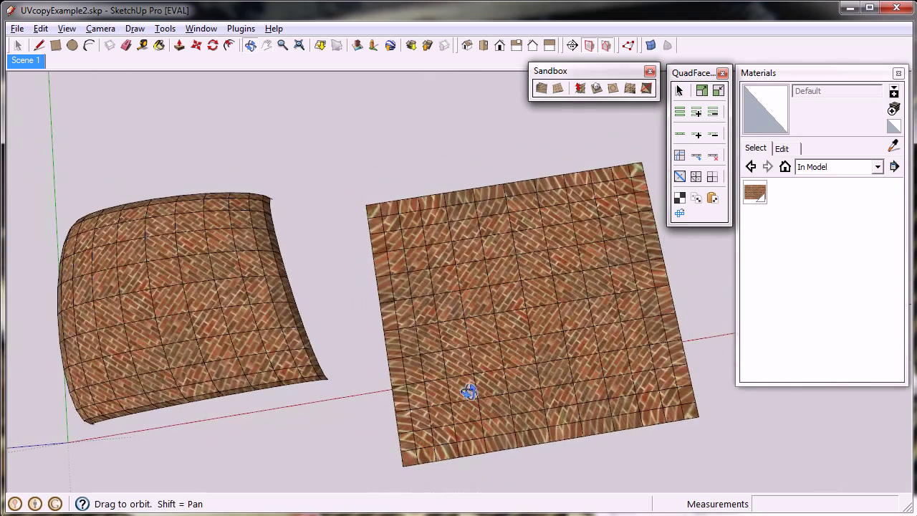
{"action": "middle_click_drag", "start_coordinate": [468, 389], "coordinate": [462, 350]}
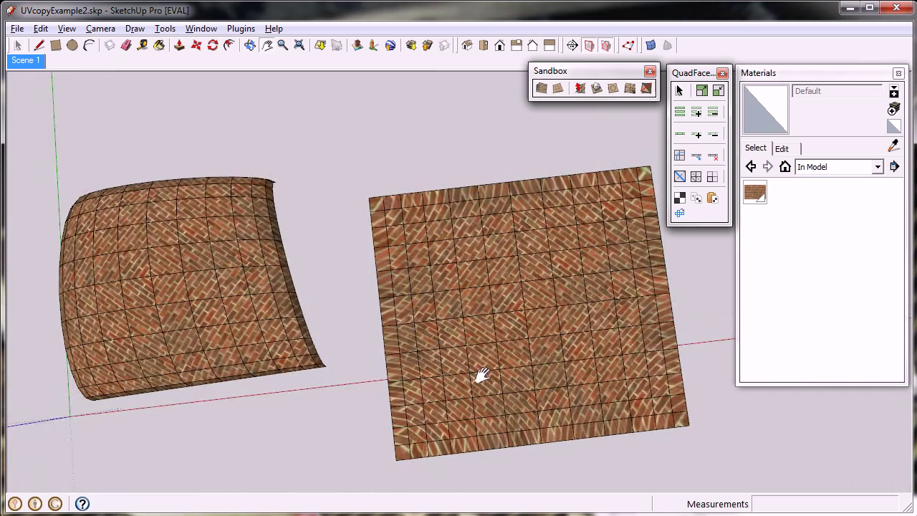
{"action": "scroll", "coordinate": [369, 254], "scroll_direction": "down", "scroll_amount": 3}
{"action": "scroll", "coordinate": [424, 286], "scroll_direction": "up", "scroll_amount": 3}
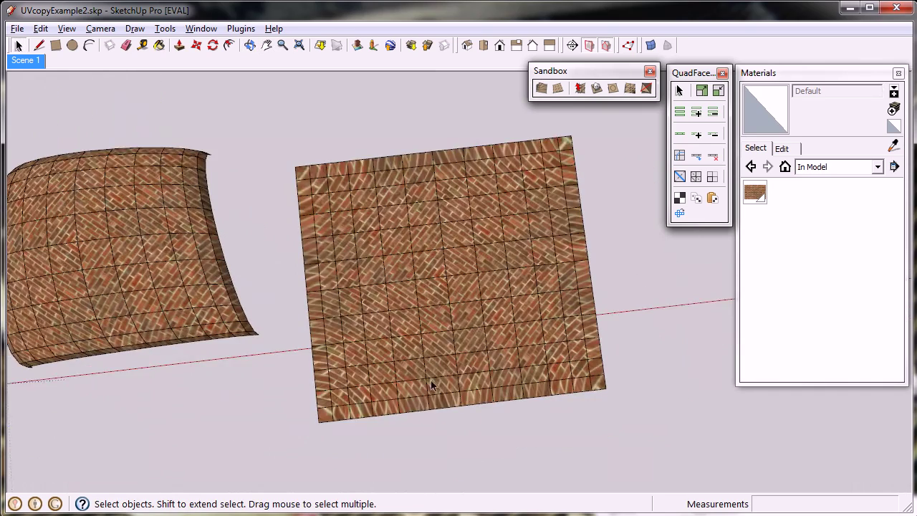
{"action": "mouse_move", "coordinate": [430, 385]}
{"action": "middle_mouse_down"}
{"action": "mouse_move", "coordinate": [469, 237]}
{"action": "mouse_move", "coordinate": [416, 373]}
{"action": "mouse_move", "coordinate": [435, 320]}
{"action": "mouse_move", "coordinate": [424, 399]}
{"action": "mouse_move", "coordinate": [417, 393]}
{"action": "middle_mouse_up"}
{"action": "double_click", "coordinate": [412, 371]}
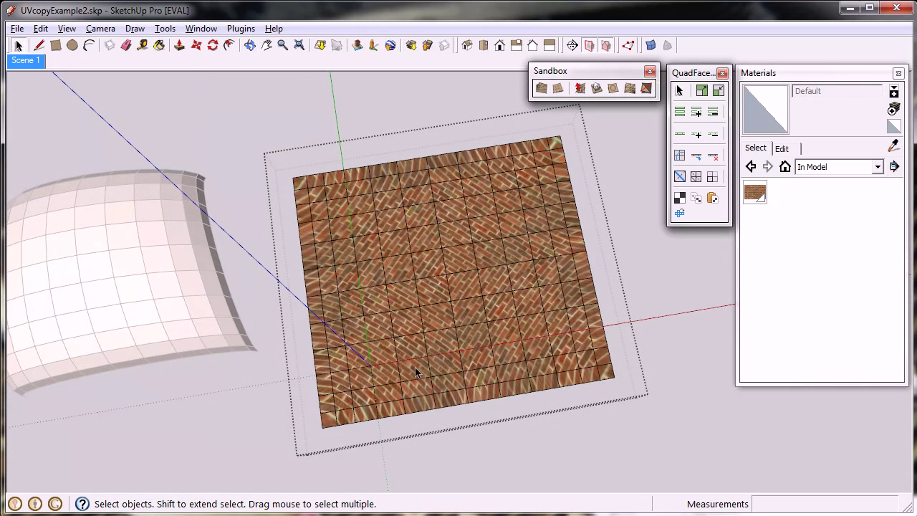
- Select the whole unwrapped grid and check which texture commands are available for it
{"action": "left_click_drag", "start_coordinate": [250, 115], "coordinate": [667, 484]}
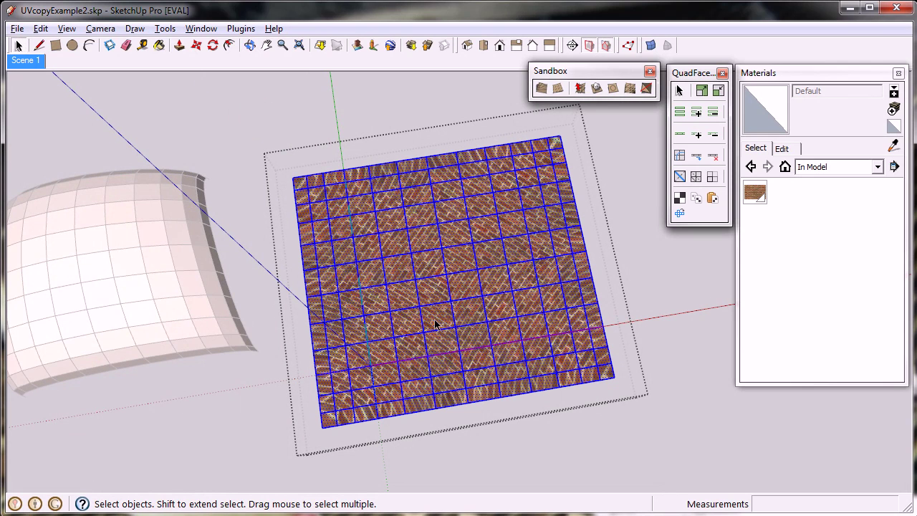
{"action": "right_click", "coordinate": [435, 322]}
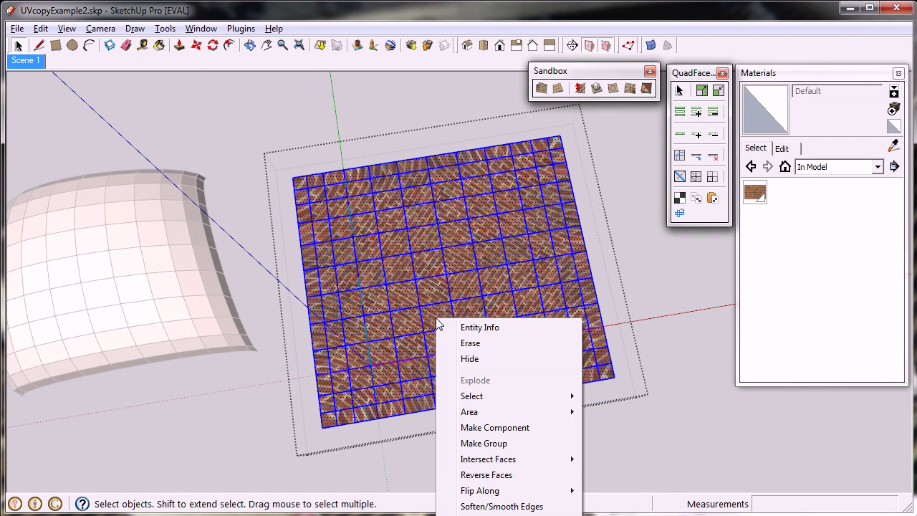
{"action": "right_click", "coordinate": [424, 175]}
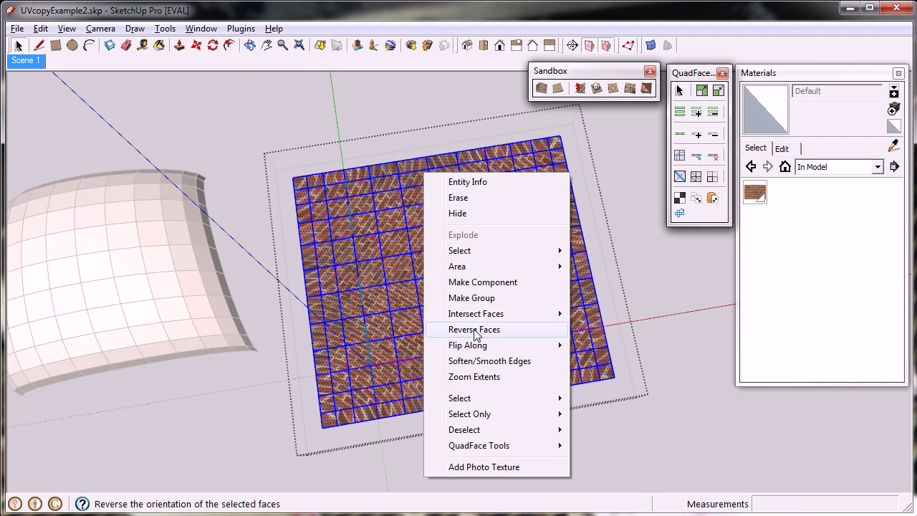
{"action": "left_click", "coordinate": [393, 266]}
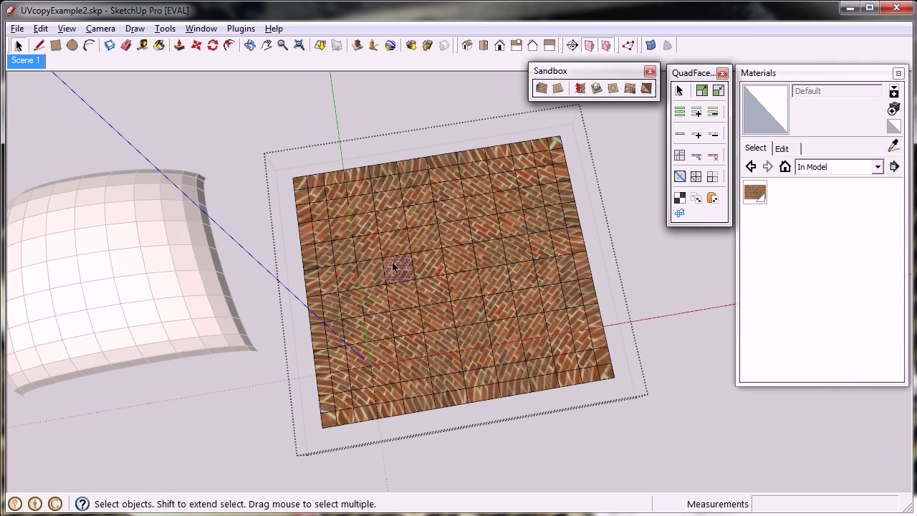
- Make unique textures for two diagonally opposite corner faces of the unwrapped grid
{"action": "left_click", "coordinate": [327, 421]}
{"action": "right_click", "coordinate": [329, 421]}
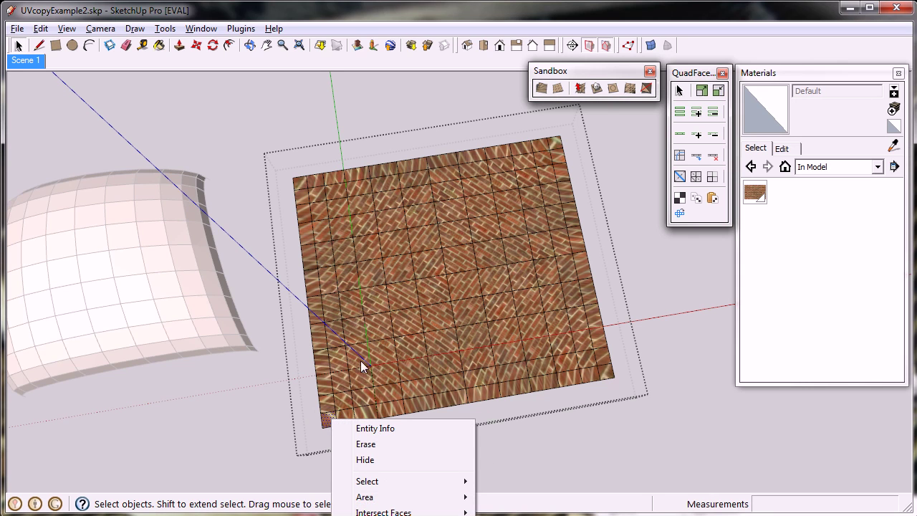
{"action": "right_click", "coordinate": [553, 138]}
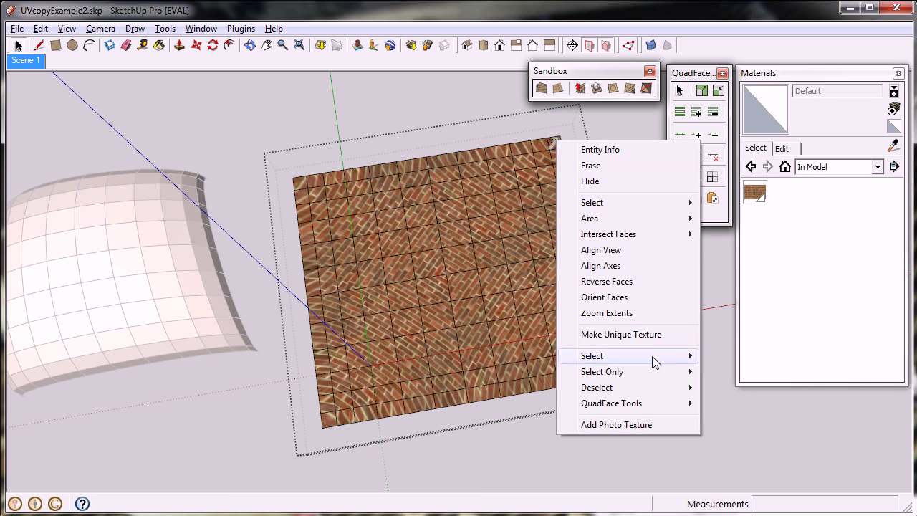
{"action": "left_click", "coordinate": [644, 334]}
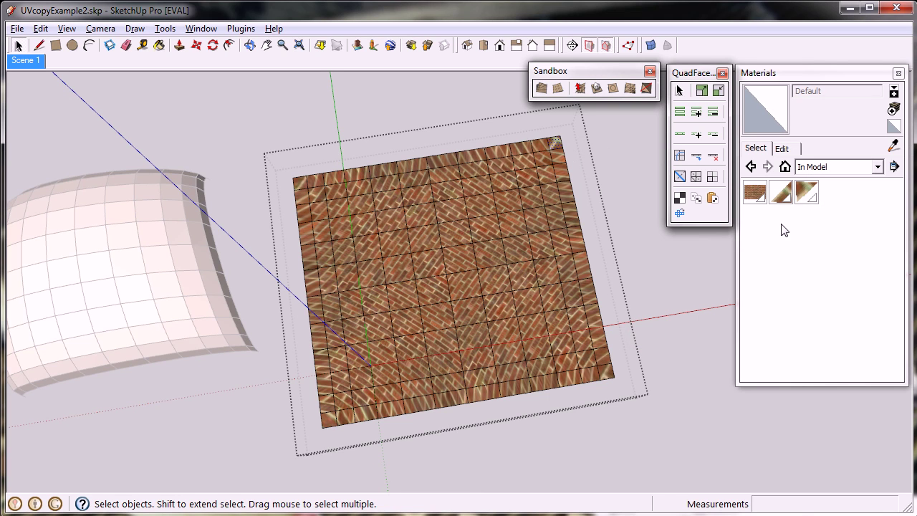
- Combine the textures of all faces in the unwrapped grid into one material, keeping the interior edges
{"action": "left_click_drag", "start_coordinate": [235, 111], "coordinate": [665, 477]}
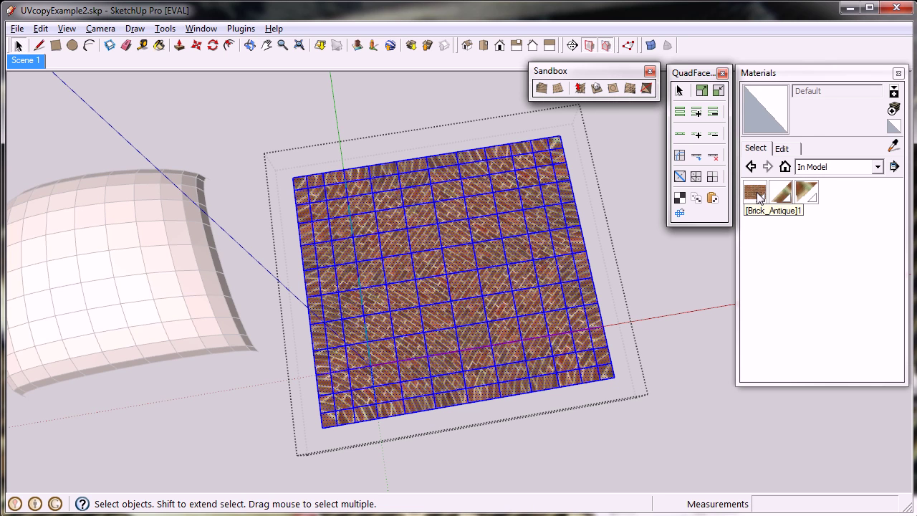
{"action": "right_click", "coordinate": [415, 166]}
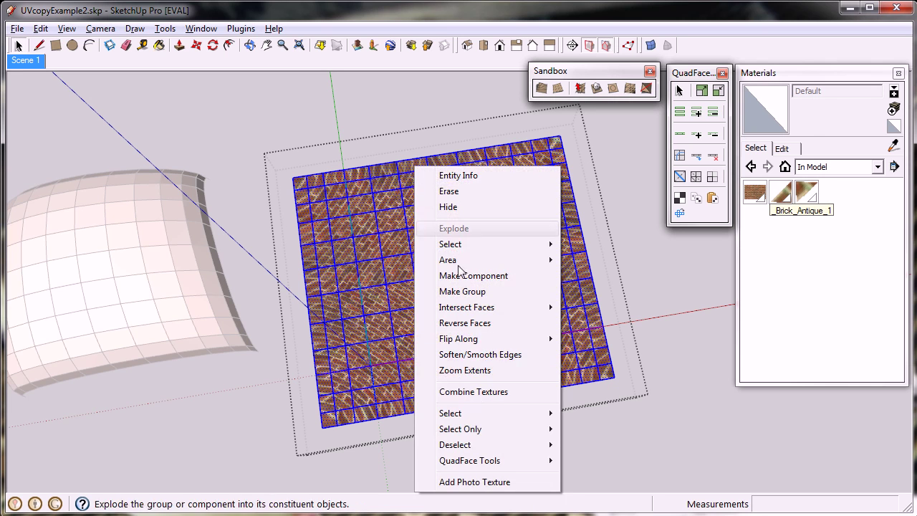
{"action": "left_click", "coordinate": [493, 396]}
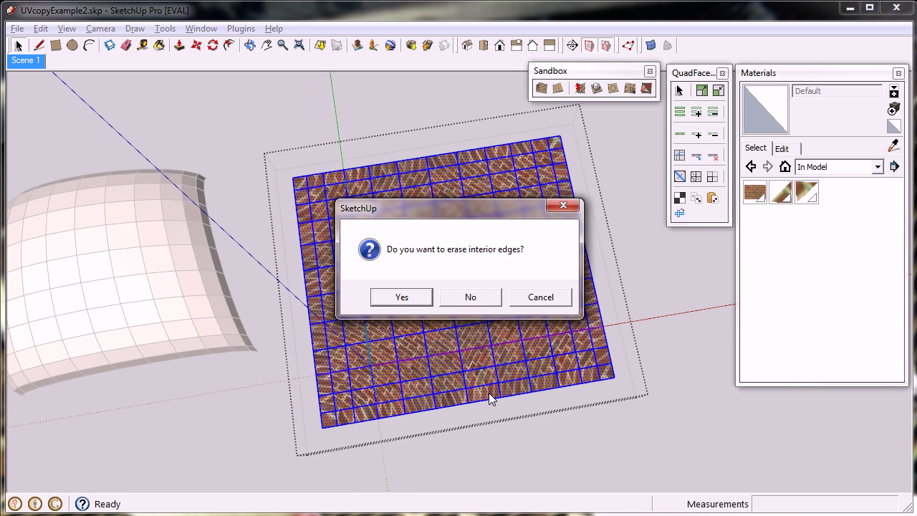
{"action": "left_click", "coordinate": [490, 300]}
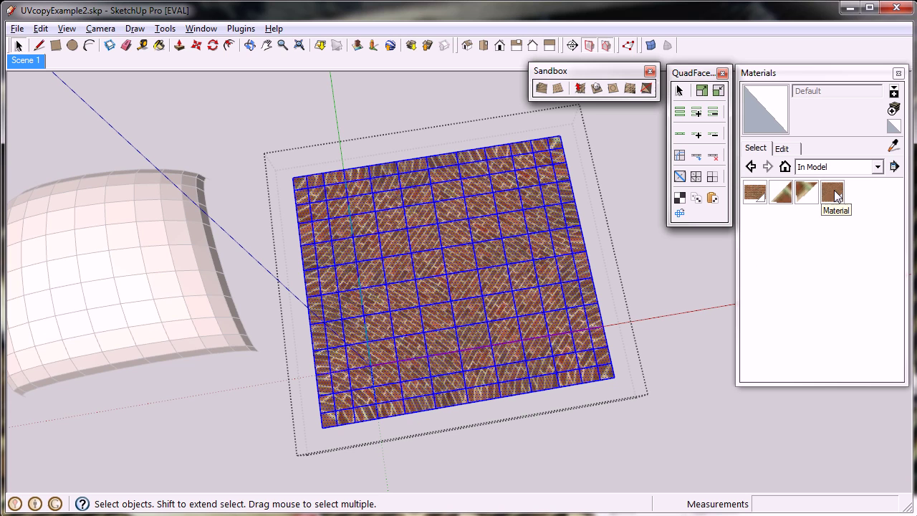
- Show hidden geometry and open the combined texture image of a triangular grid face in the external image editor
{"action": "left_click", "coordinate": [465, 290]}
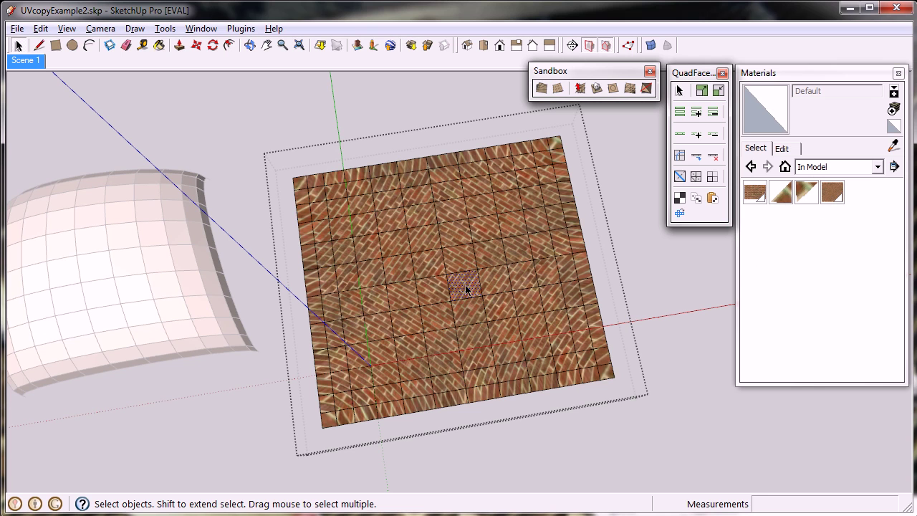
{"action": "right_click", "coordinate": [466, 287]}
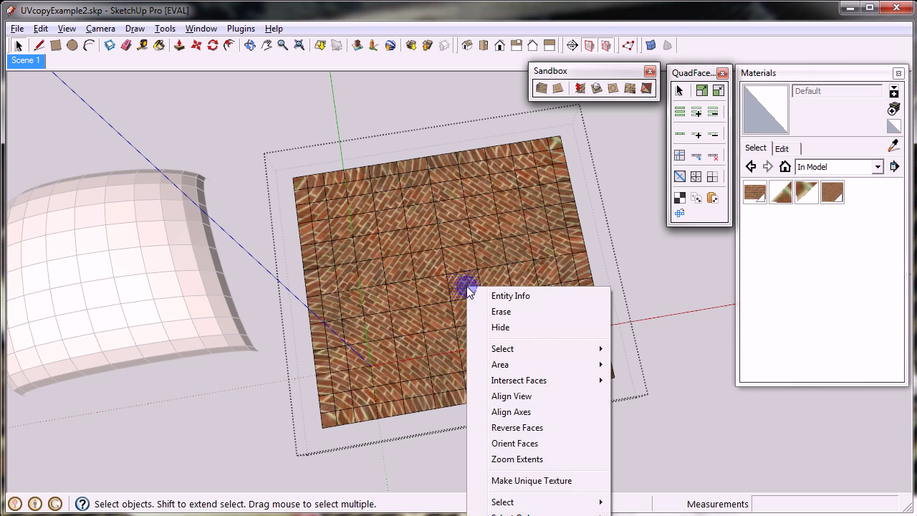
{"action": "right_click", "coordinate": [479, 168]}
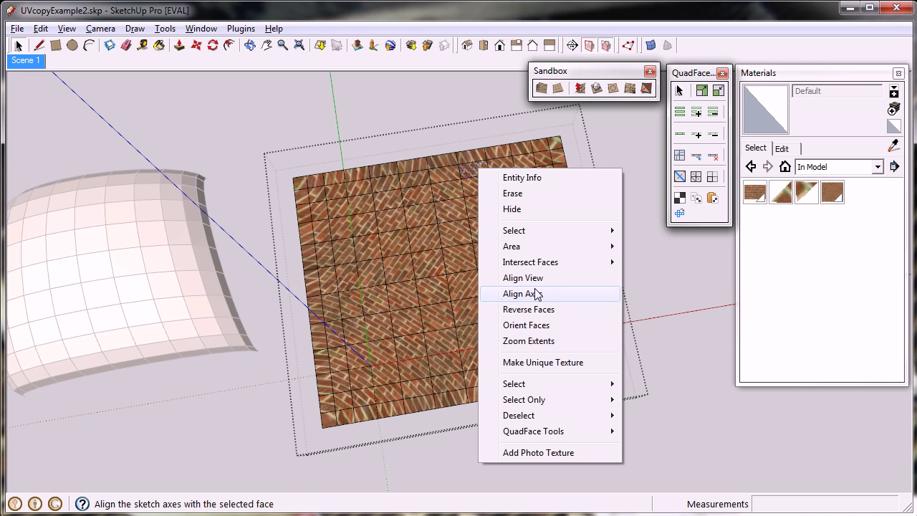
{"action": "left_click", "coordinate": [470, 190]}
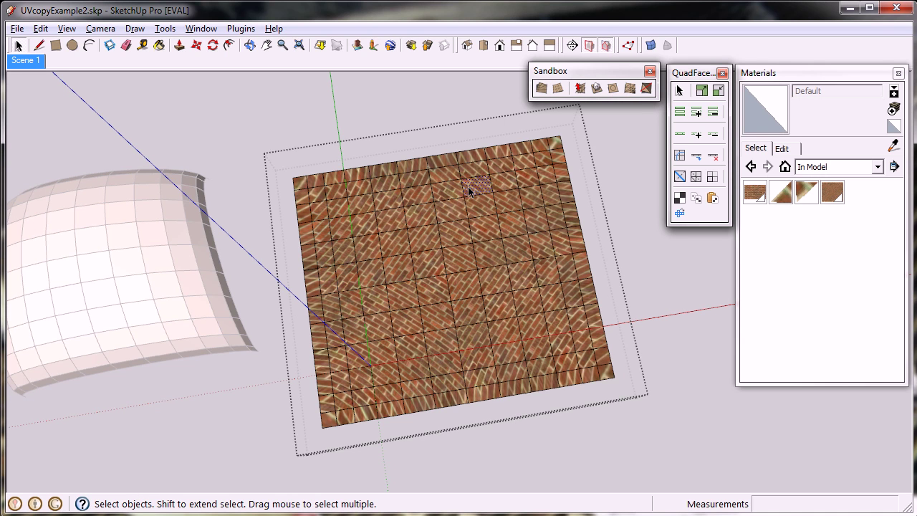
{"action": "right_click", "coordinate": [472, 201]}
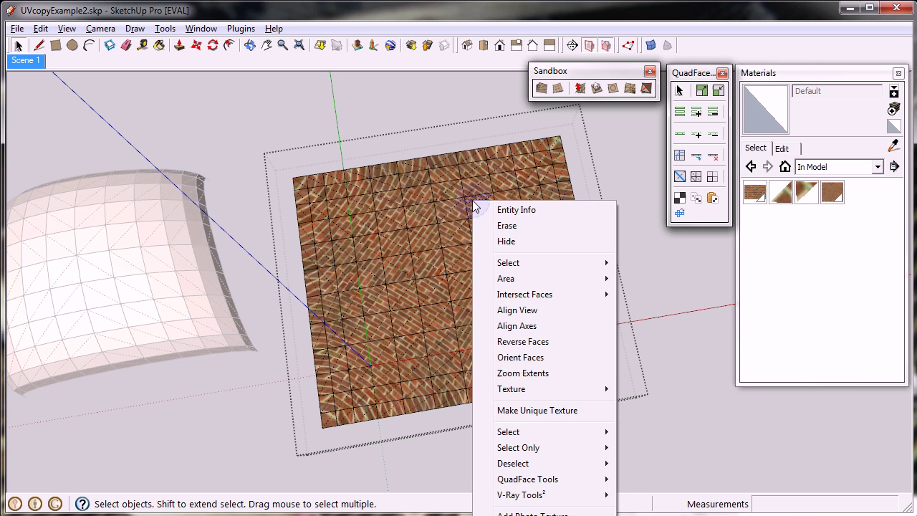
{"action": "mouse_move", "coordinate": [575, 387]}
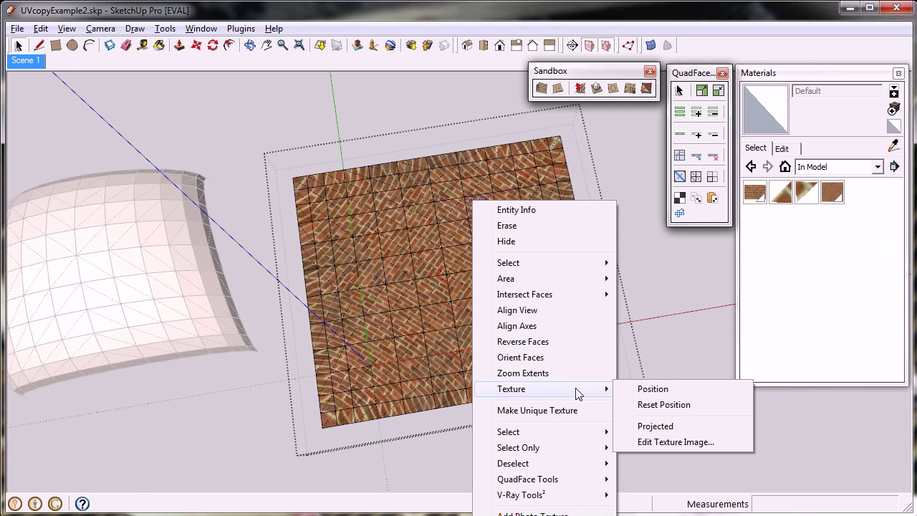
{"action": "left_click", "coordinate": [682, 444]}
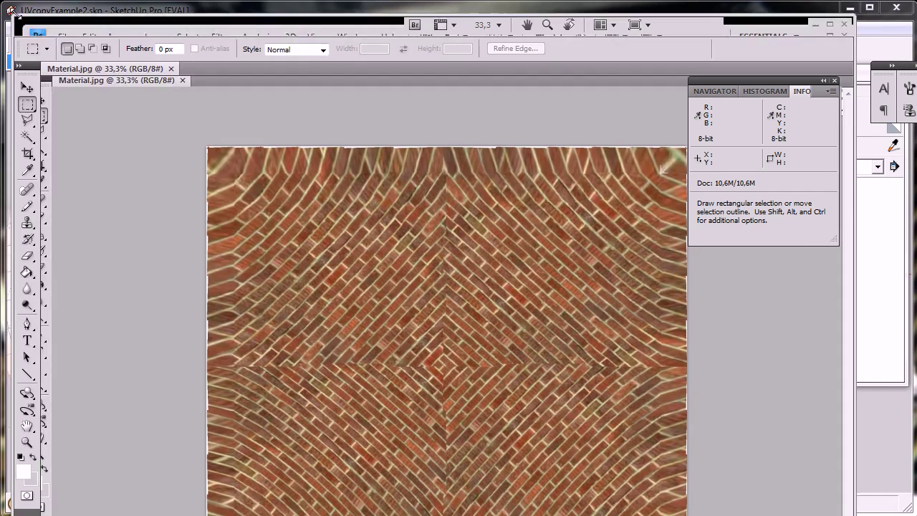
- Switch to Photoshop and examine the whole combined Material.jpg brick texture
{"action": "key", "text": "alt+Tab"}
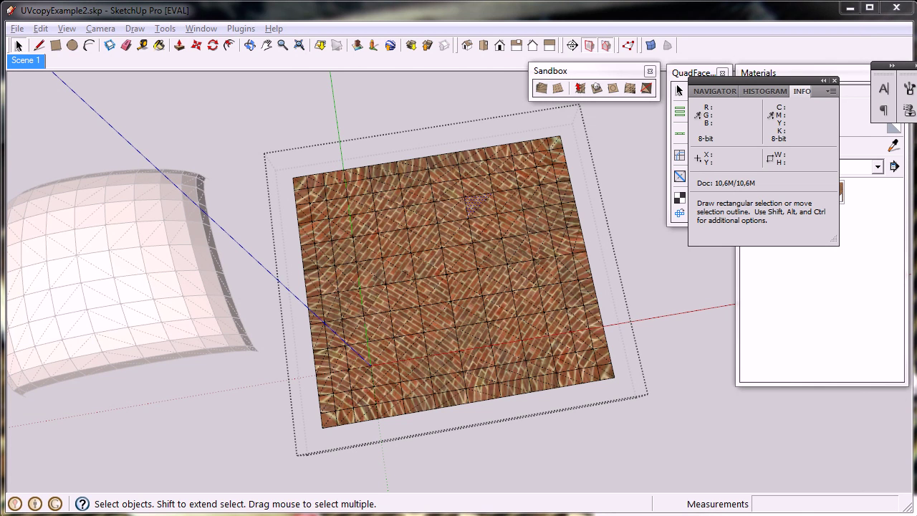
{"action": "key", "text": "alt+Tab"}
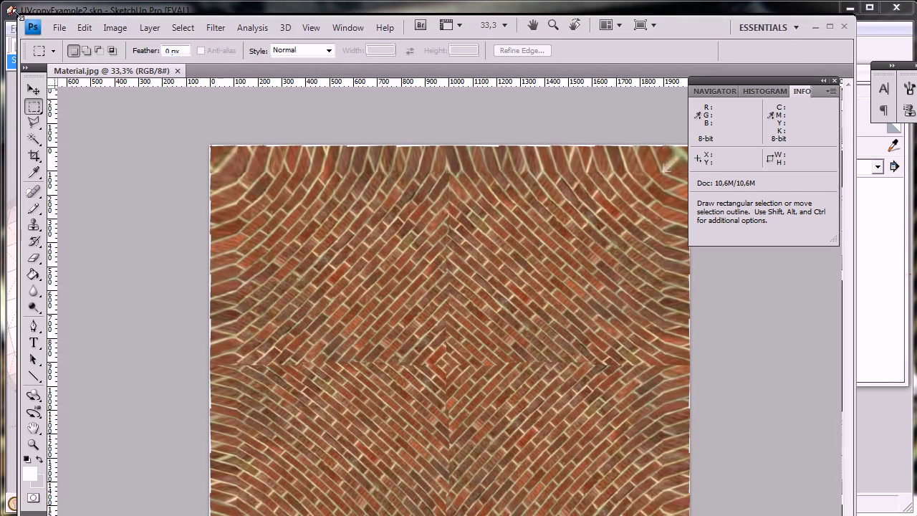
{"action": "left_click_drag", "start_coordinate": [857, 515], "coordinate": [864, 511]}
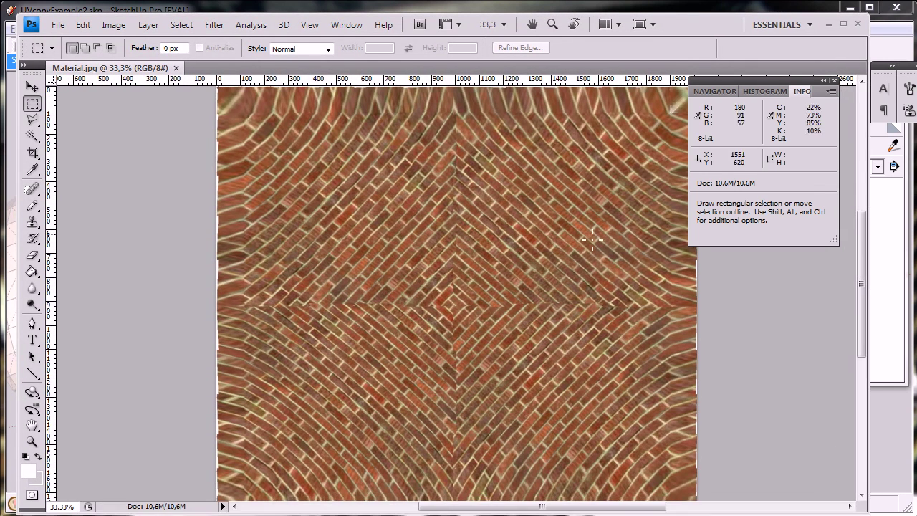
{"action": "key", "text": "ctrl+minus"}
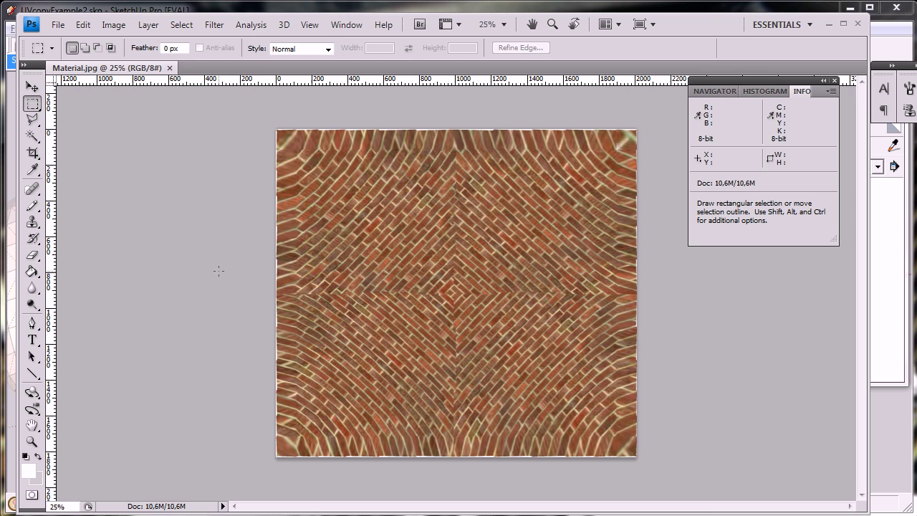
- Set up the Brush tool with a soft 100 px brush in Darken mode
{"action": "left_click", "coordinate": [32, 206]}
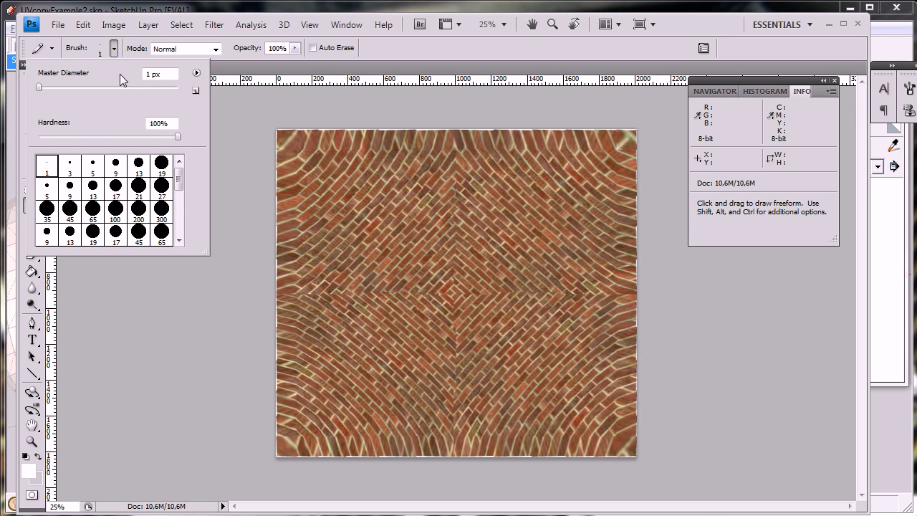
{"action": "left_click", "coordinate": [100, 47]}
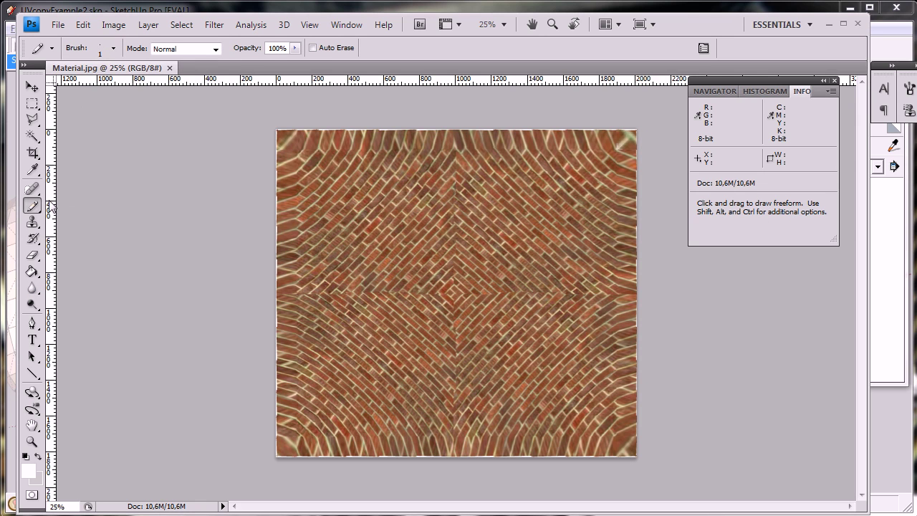
{"action": "mouse_move", "coordinate": [32, 206]}
{"action": "left_mouse_down"}
{"action": "mouse_move", "coordinate": [61, 212]}
{"action": "mouse_move", "coordinate": [72, 199]}
{"action": "left_mouse_up"}
{"action": "left_click", "coordinate": [114, 49]}
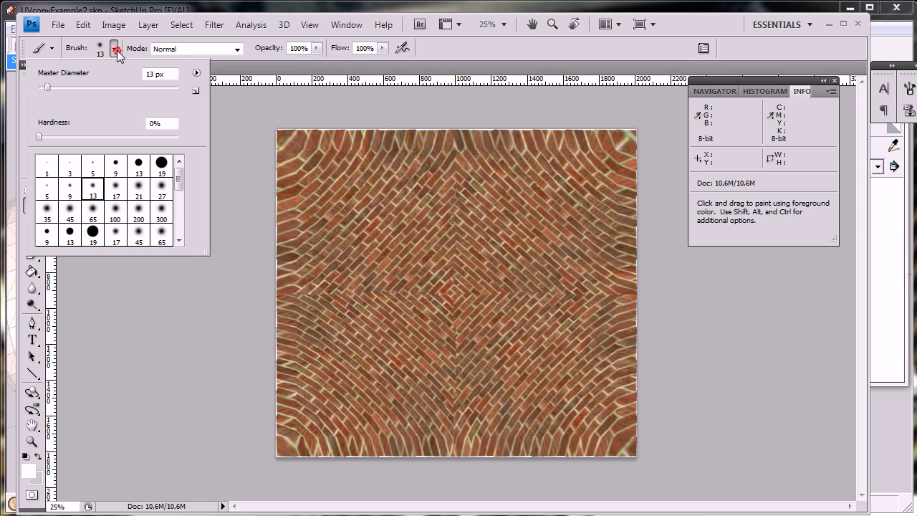
{"action": "left_click", "coordinate": [68, 207]}
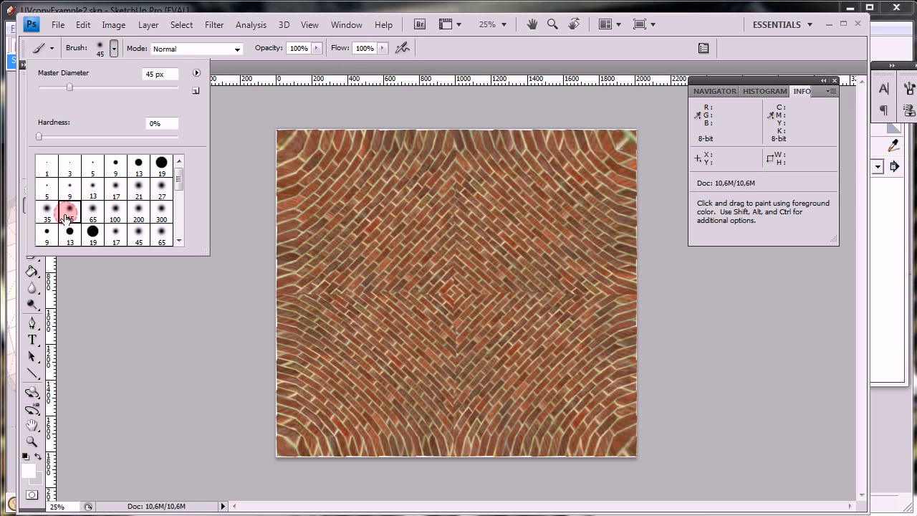
{"action": "left_click", "coordinate": [116, 209]}
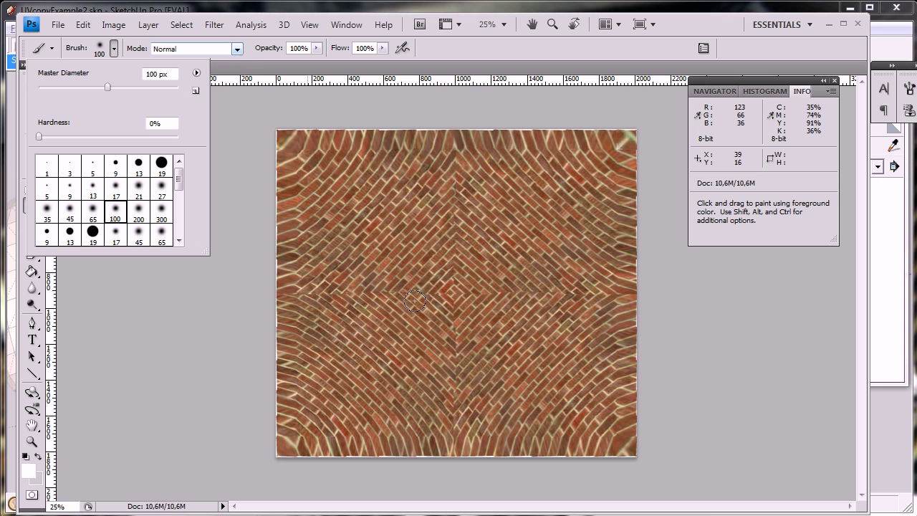
{"action": "left_click", "coordinate": [223, 49]}
{"action": "left_click", "coordinate": [208, 119]}
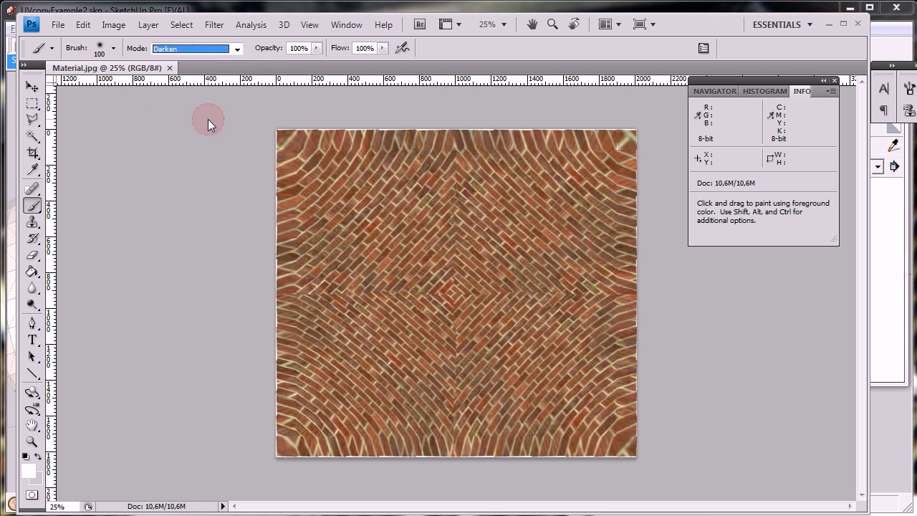
- Set the foreground colour to default black and paint freehand lines, a large open curve and a corner arrow on the brick texture
{"action": "mouse_move", "coordinate": [480, 153]}
{"action": "left_mouse_down"}
{"action": "mouse_move", "coordinate": [470, 145]}
{"action": "mouse_move", "coordinate": [479, 171]}
{"action": "mouse_move", "coordinate": [465, 236]}
{"action": "left_mouse_up"}
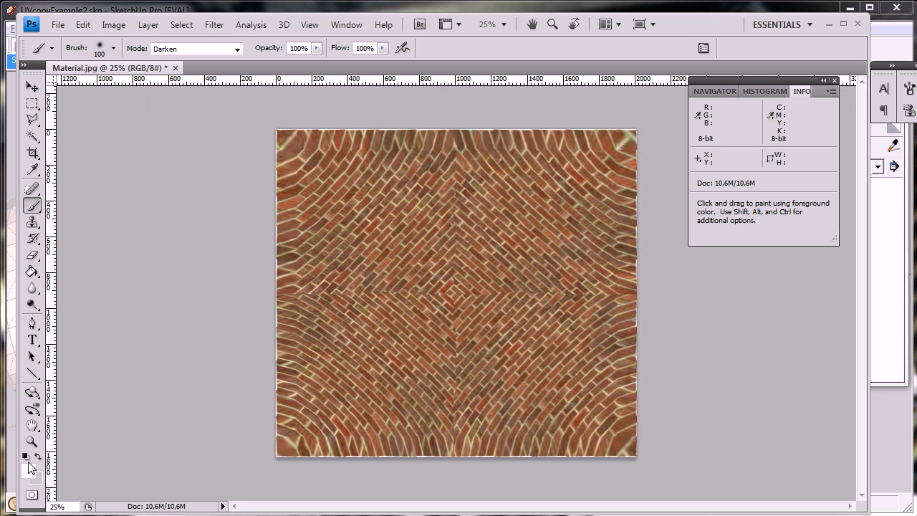
{"action": "left_click", "coordinate": [25, 456]}
{"action": "mouse_move", "coordinate": [450, 145]}
{"action": "left_mouse_down"}
{"action": "mouse_move", "coordinate": [463, 180]}
{"action": "mouse_move", "coordinate": [455, 286]}
{"action": "left_mouse_up"}
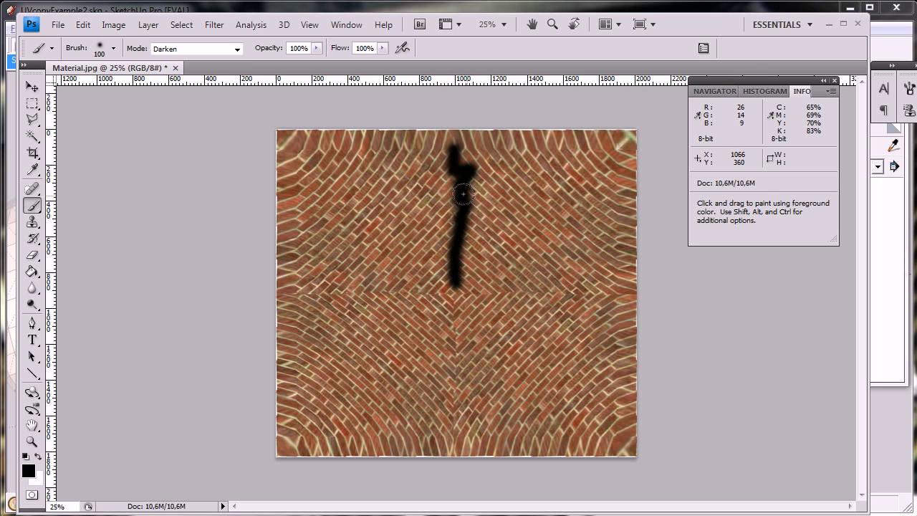
{"action": "mouse_move", "coordinate": [462, 203]}
{"action": "left_mouse_down"}
{"action": "mouse_move", "coordinate": [533, 204]}
{"action": "mouse_move", "coordinate": [412, 217]}
{"action": "mouse_move", "coordinate": [364, 235]}
{"action": "mouse_move", "coordinate": [349, 259]}
{"action": "mouse_move", "coordinate": [359, 323]}
{"action": "mouse_move", "coordinate": [382, 353]}
{"action": "mouse_move", "coordinate": [500, 381]}
{"action": "mouse_move", "coordinate": [541, 355]}
{"action": "left_mouse_up"}
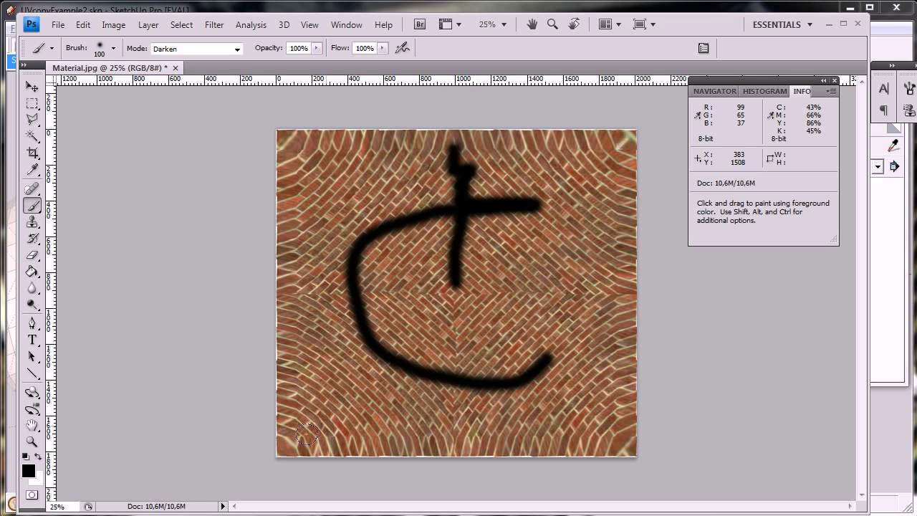
{"action": "mouse_move", "coordinate": [295, 432]}
{"action": "left_mouse_down"}
{"action": "mouse_move", "coordinate": [273, 456]}
{"action": "mouse_move", "coordinate": [390, 372]}
{"action": "left_mouse_up"}
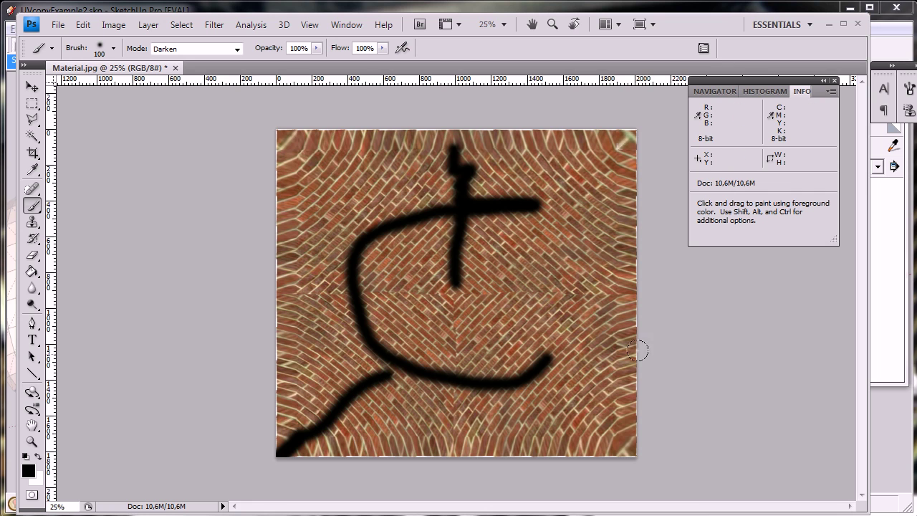
{"action": "mouse_move", "coordinate": [276, 449]}
{"action": "left_mouse_down"}
{"action": "mouse_move", "coordinate": [283, 400]}
{"action": "mouse_move", "coordinate": [314, 440]}
{"action": "mouse_move", "coordinate": [282, 437]}
{"action": "left_mouse_up"}
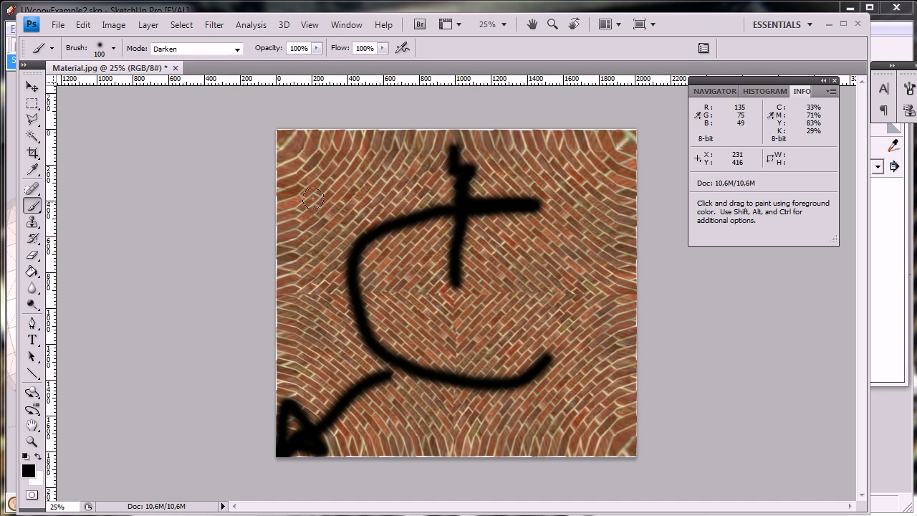
- Save Material.jpg as a quality 10 baseline standard JPEG and return to SketchUp
{"action": "left_click", "coordinate": [58, 25]}
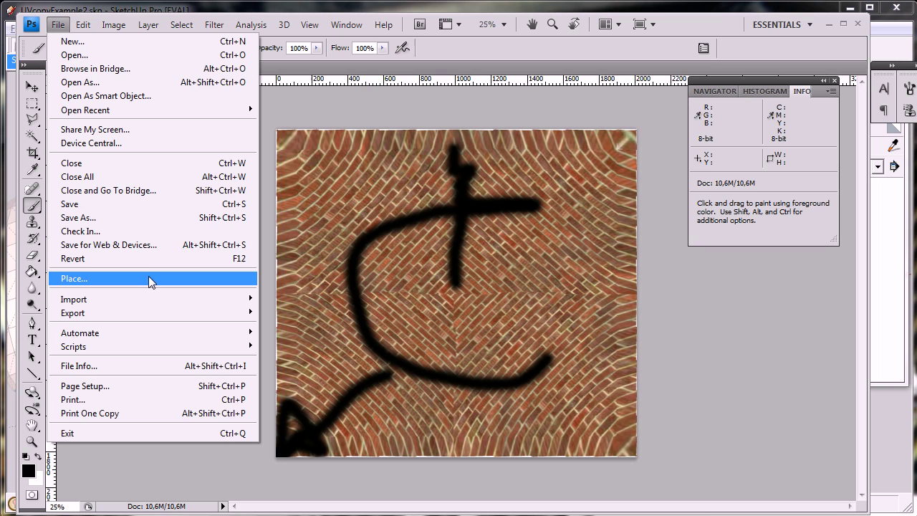
{"action": "left_click", "coordinate": [120, 203]}
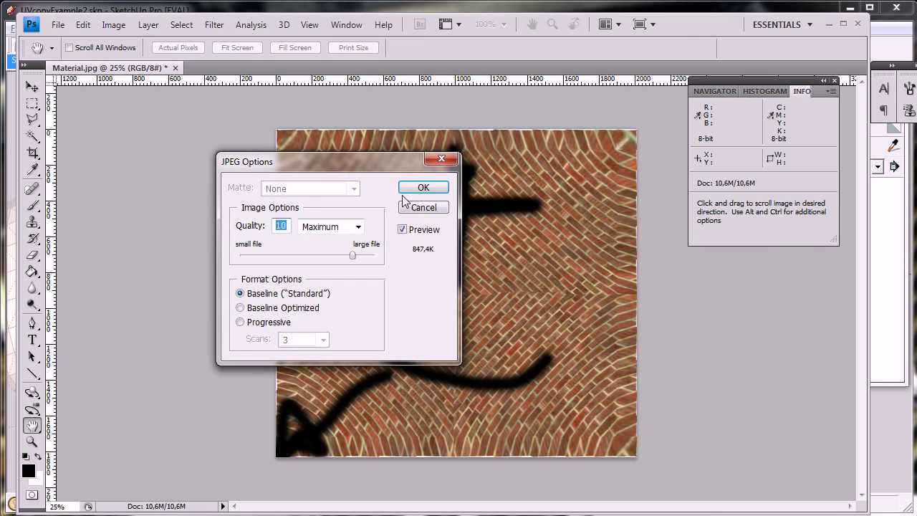
{"action": "left_click", "coordinate": [414, 187]}
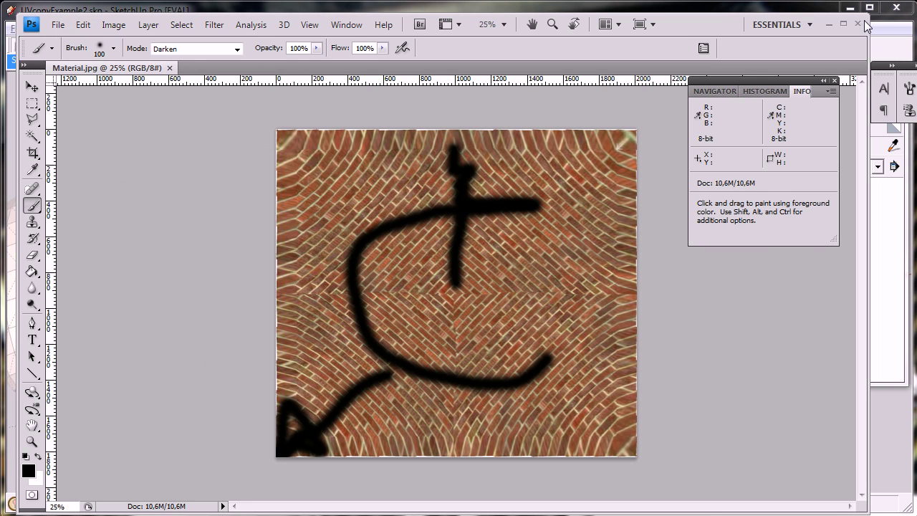
{"action": "left_click", "coordinate": [859, 24]}
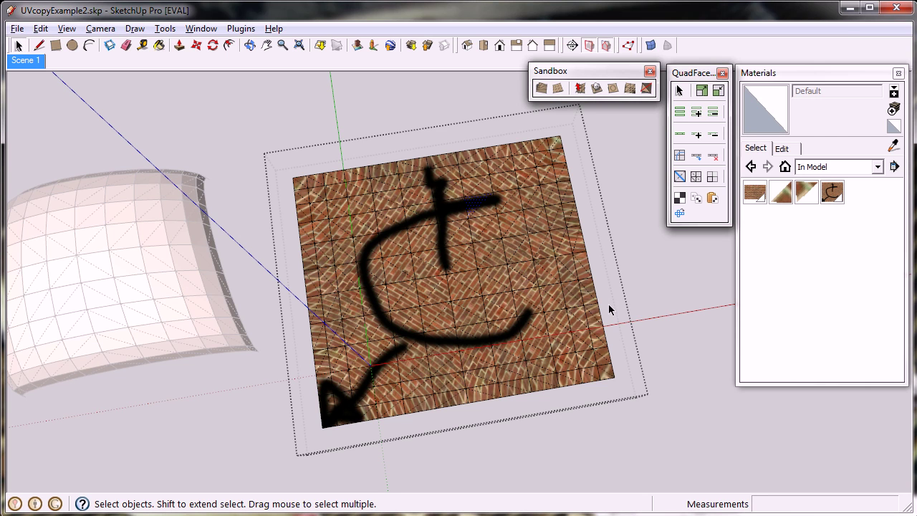
- Try to copy the flat grid's UV mapping, using an interior vertex near the arrow corner as origin
{"action": "left_click", "coordinate": [703, 203]}
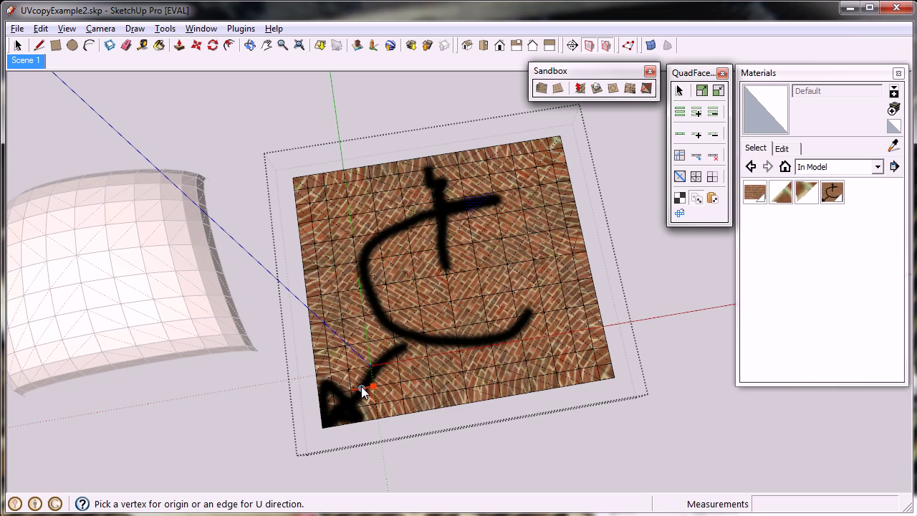
{"action": "scroll", "coordinate": [358, 397], "scroll_direction": "up", "scroll_amount": 6}
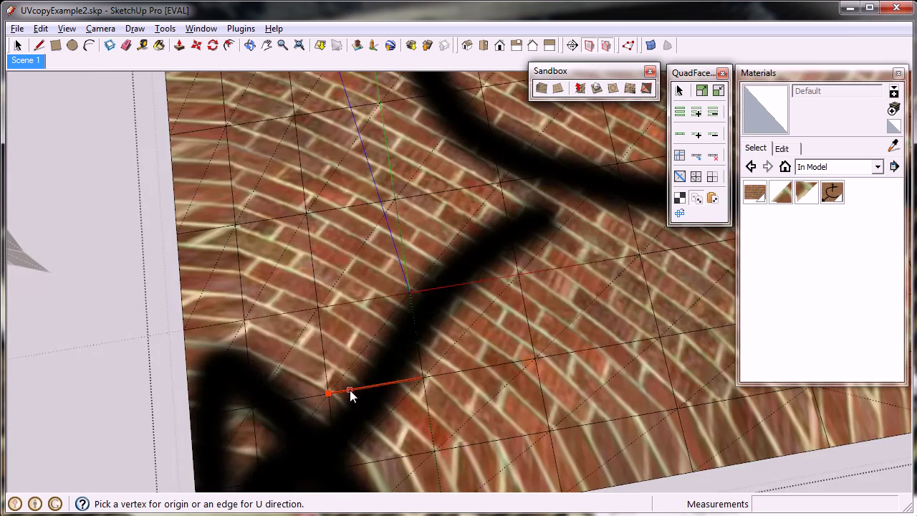
{"action": "left_click", "coordinate": [351, 393]}
{"action": "left_click", "coordinate": [324, 371]}
{"action": "scroll", "coordinate": [484, 376], "scroll_direction": "down", "scroll_amount": 6}
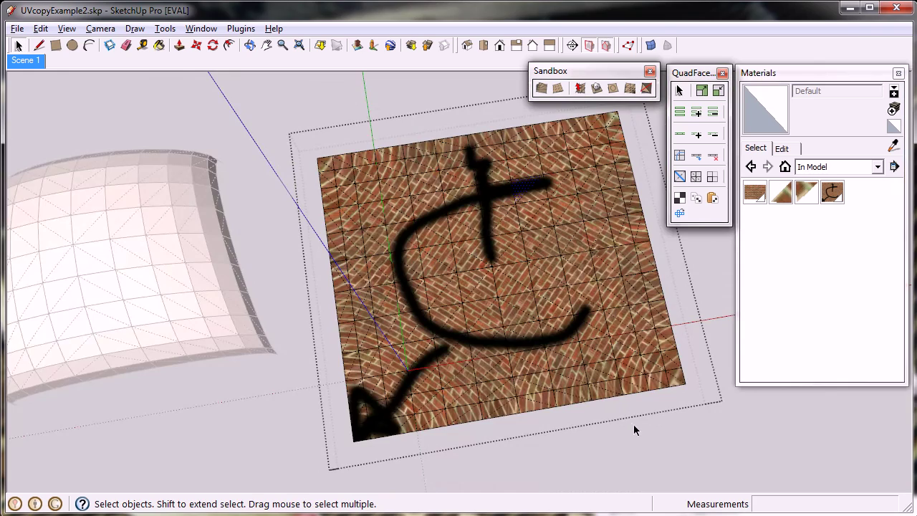
- Try to paste the copied UV mapping onto the curved mesh from an interior vertex near its front corner
{"action": "scroll", "coordinate": [633, 430], "scroll_direction": "down", "scroll_amount": 5}
{"action": "scroll", "coordinate": [321, 364], "scroll_direction": "up", "scroll_amount": 6}
{"action": "middle_click_drag", "start_coordinate": [322, 365], "coordinate": [388, 423]}
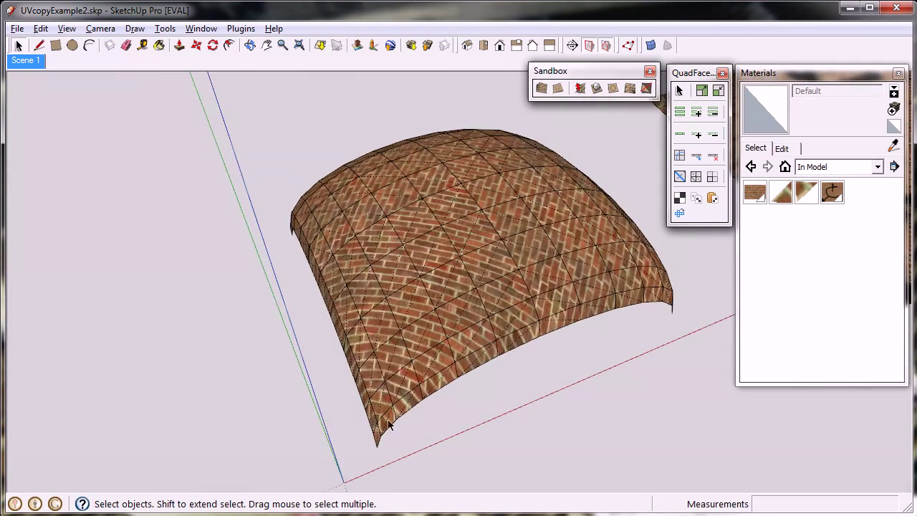
{"action": "left_click", "coordinate": [712, 198]}
{"action": "scroll", "coordinate": [387, 387], "scroll_direction": "up", "scroll_amount": 5}
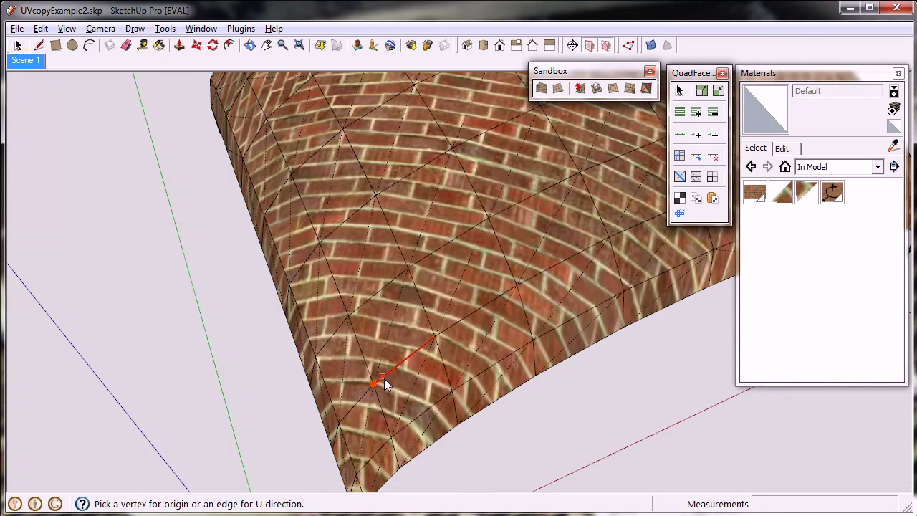
{"action": "left_click", "coordinate": [384, 380]}
{"action": "left_click", "coordinate": [365, 365]}
{"action": "scroll", "coordinate": [363, 365], "scroll_direction": "down", "scroll_amount": 6}
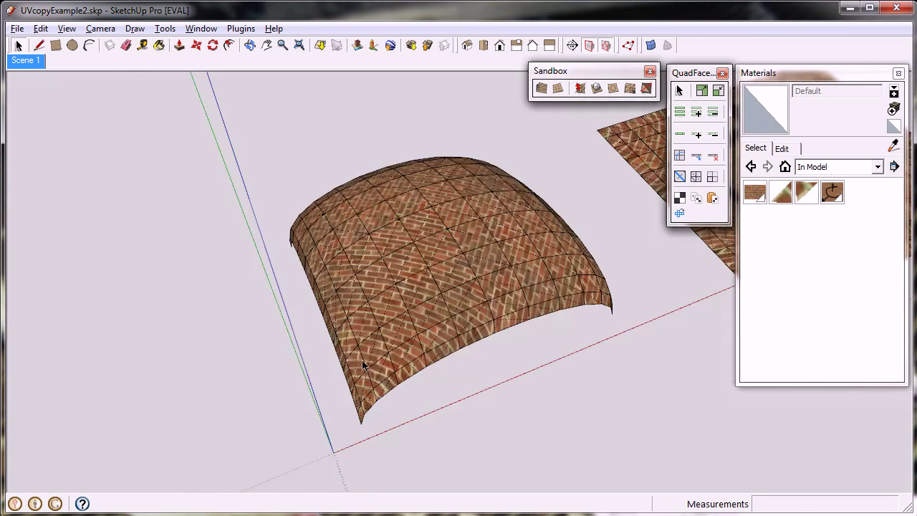
{"action": "scroll", "coordinate": [363, 365], "scroll_direction": "down", "scroll_amount": 3}
{"action": "middle_click_drag", "start_coordinate": [387, 320], "coordinate": [386, 371]}
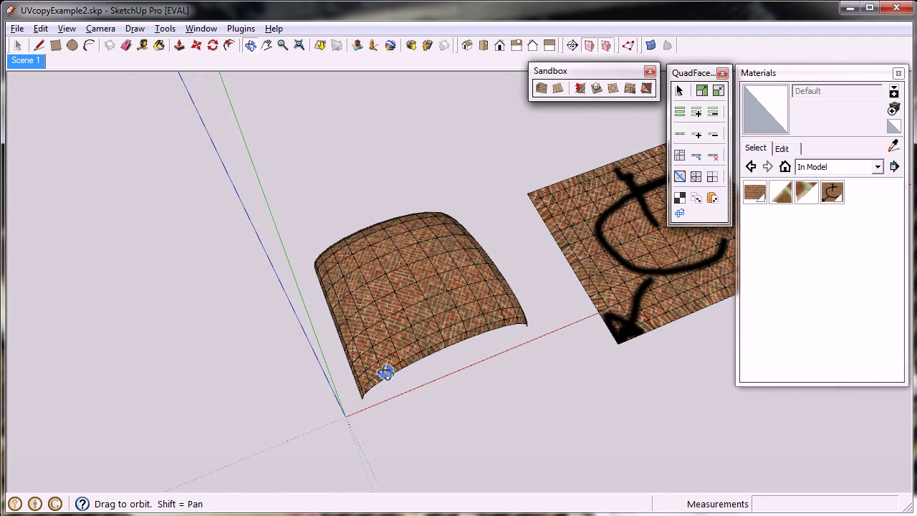
{"action": "scroll", "coordinate": [418, 323], "scroll_direction": "up", "scroll_amount": 3}
{"action": "scroll", "coordinate": [440, 378], "scroll_direction": "down", "scroll_amount": 3}
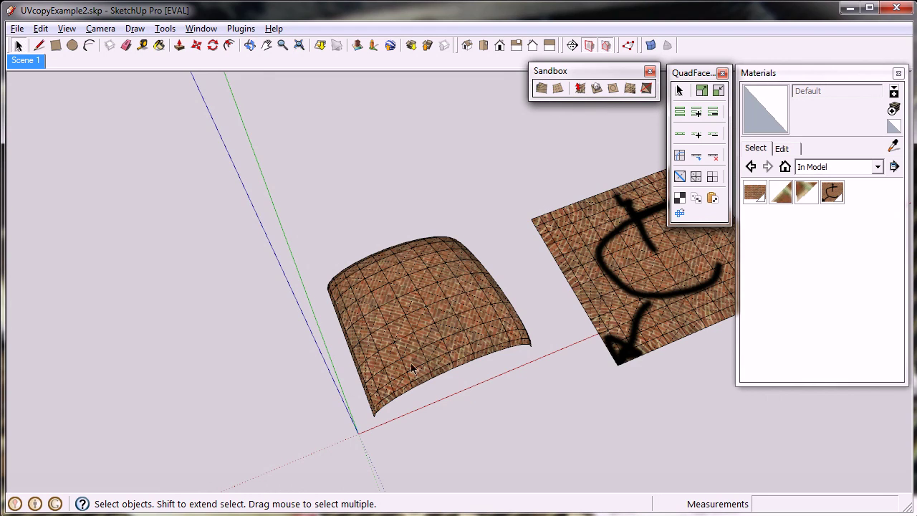
- Open the flat grid for editing and copy its UV mapping by picking U and V edges near the arrow corner
{"action": "scroll", "coordinate": [412, 368], "scroll_direction": "down", "scroll_amount": 4}
{"action": "left_click", "coordinate": [572, 328]}
{"action": "double_click", "coordinate": [570, 340]}
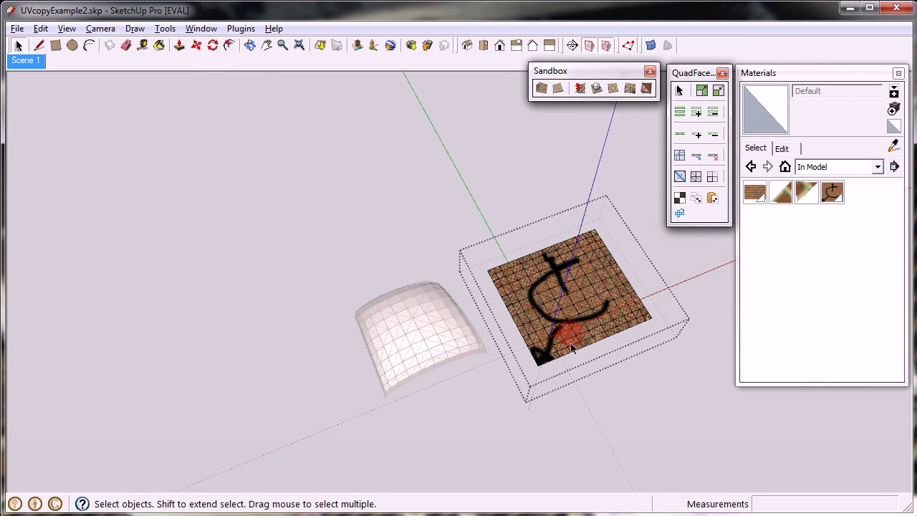
{"action": "scroll", "coordinate": [571, 348], "scroll_direction": "up", "scroll_amount": 5}
{"action": "left_click", "coordinate": [702, 201]}
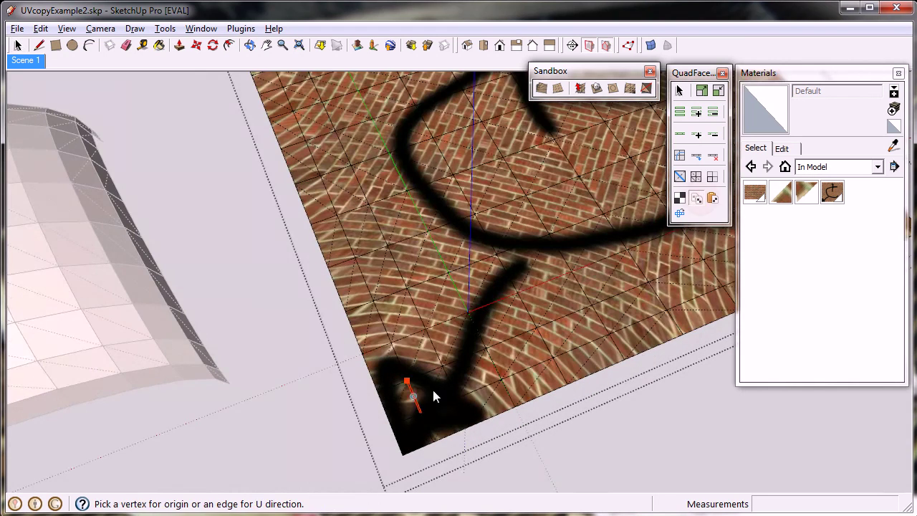
{"action": "left_click", "coordinate": [443, 359]}
{"action": "left_click", "coordinate": [432, 351]}
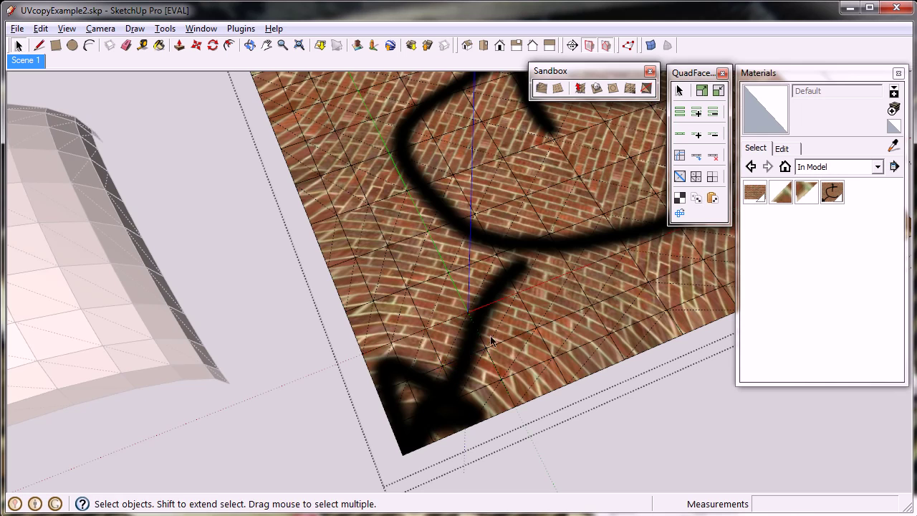
- Leave the flat grid, open the curved mesh and paste the copied UV mapping using matching U and V edges near the corner
{"action": "scroll", "coordinate": [444, 424], "scroll_direction": "down", "scroll_amount": 5}
{"action": "left_click", "coordinate": [445, 423]}
{"action": "scroll", "coordinate": [280, 366], "scroll_direction": "up", "scroll_amount": 5}
{"action": "left_click", "coordinate": [468, 434]}
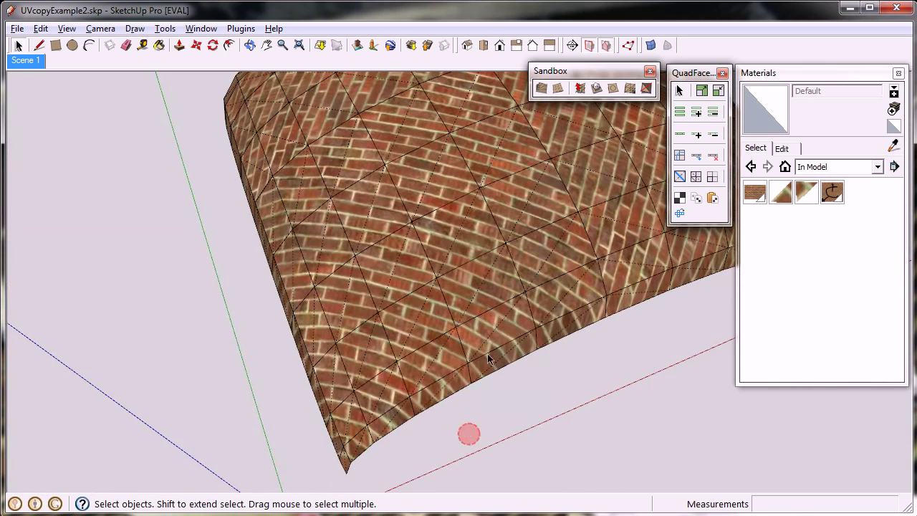
{"action": "left_click", "coordinate": [712, 199]}
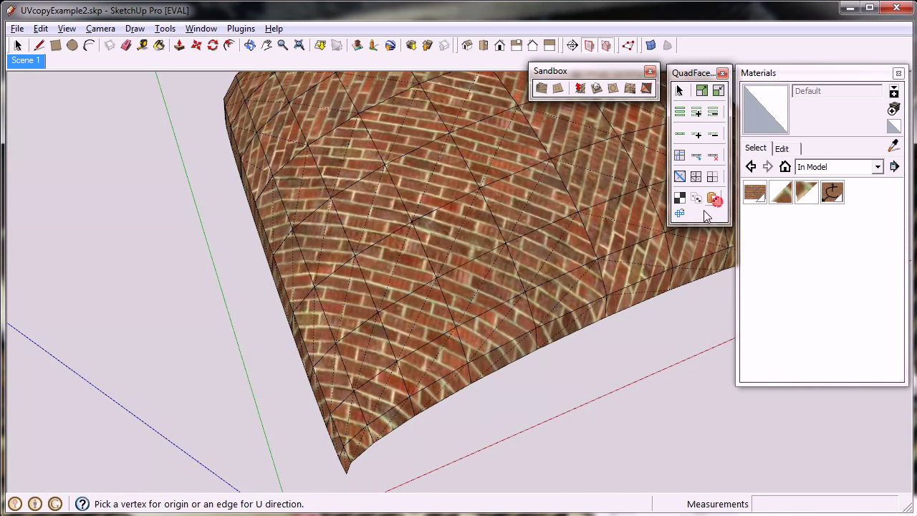
{"action": "left_click", "coordinate": [363, 378]}
{"action": "left_click", "coordinate": [346, 369]}
{"action": "scroll", "coordinate": [345, 368], "scroll_direction": "down", "scroll_amount": 5}
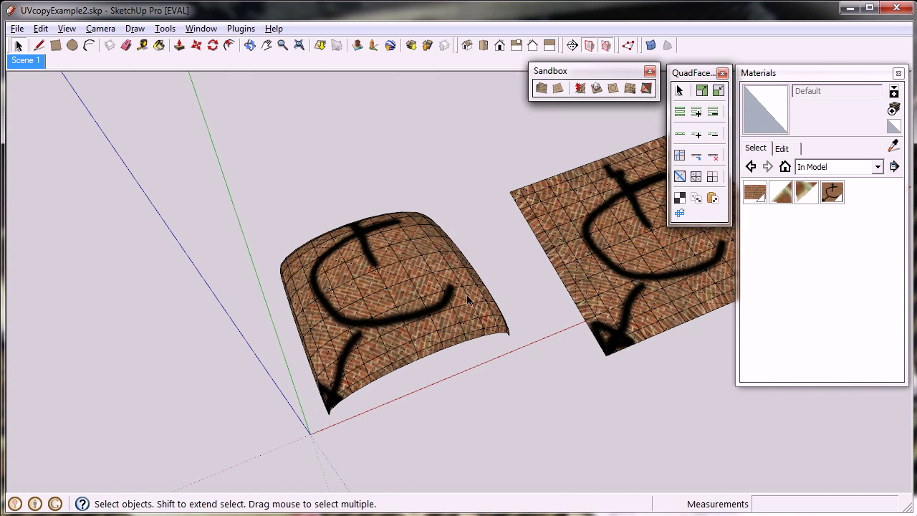
- Open the flat grid for editing, show its hidden geometry and open a central face's texture image in Photoshop
{"action": "middle_click_drag", "start_coordinate": [473, 268], "coordinate": [370, 417]}
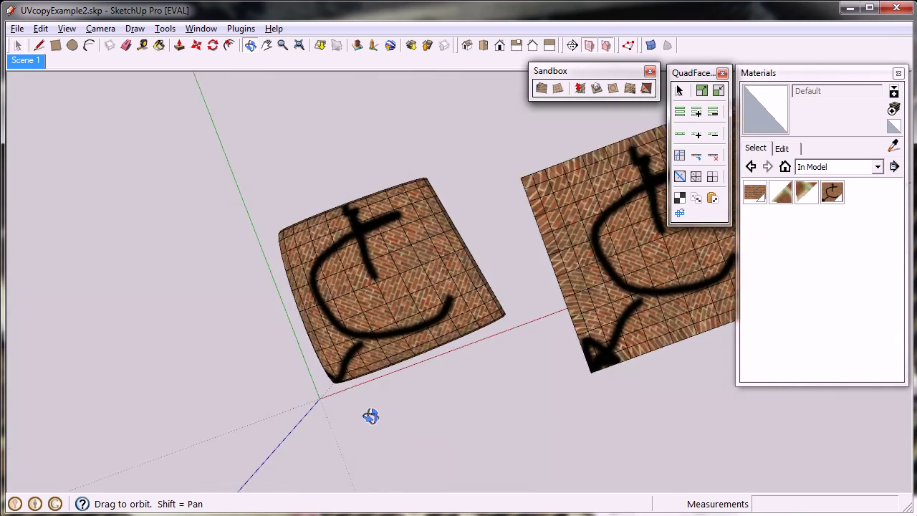
{"action": "scroll", "coordinate": [414, 321], "scroll_direction": "down", "scroll_amount": 3}
{"action": "middle_click_drag", "start_coordinate": [546, 326], "coordinate": [385, 253]}
{"action": "middle_click_drag", "start_coordinate": [568, 363], "coordinate": [589, 317]}
{"action": "scroll", "coordinate": [589, 317], "scroll_direction": "up", "scroll_amount": 2}
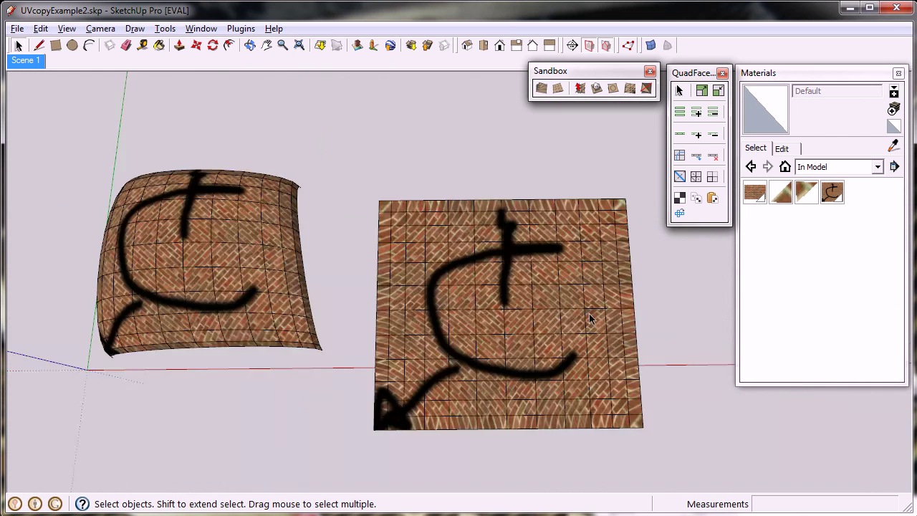
{"action": "double_click", "coordinate": [526, 302]}
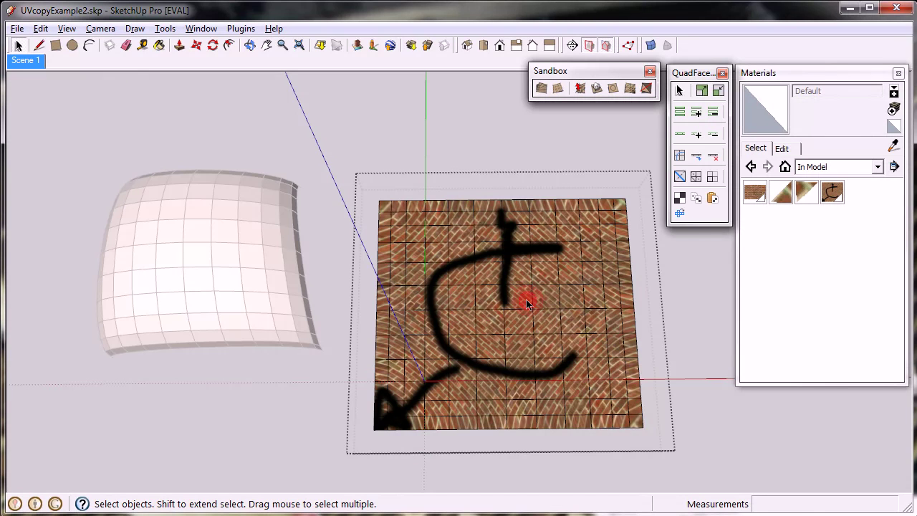
{"action": "right_click", "coordinate": [518, 295]}
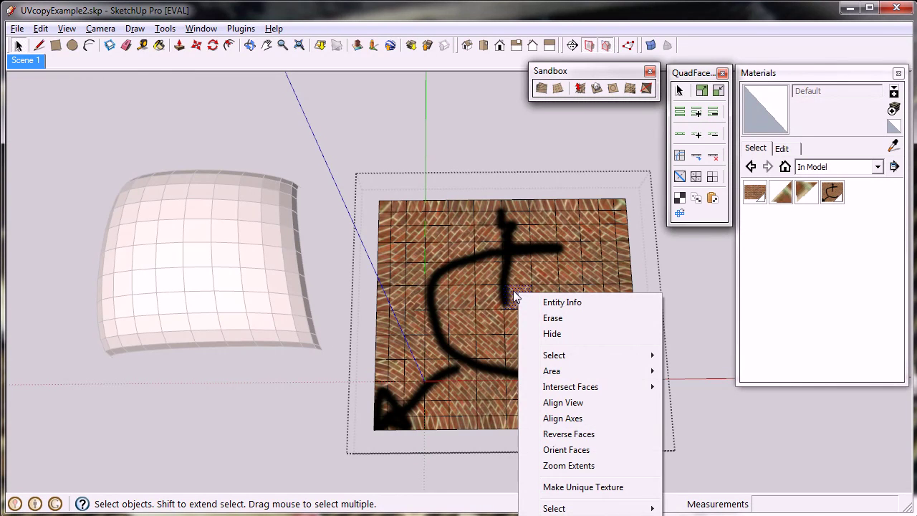
{"action": "left_click", "coordinate": [513, 290]}
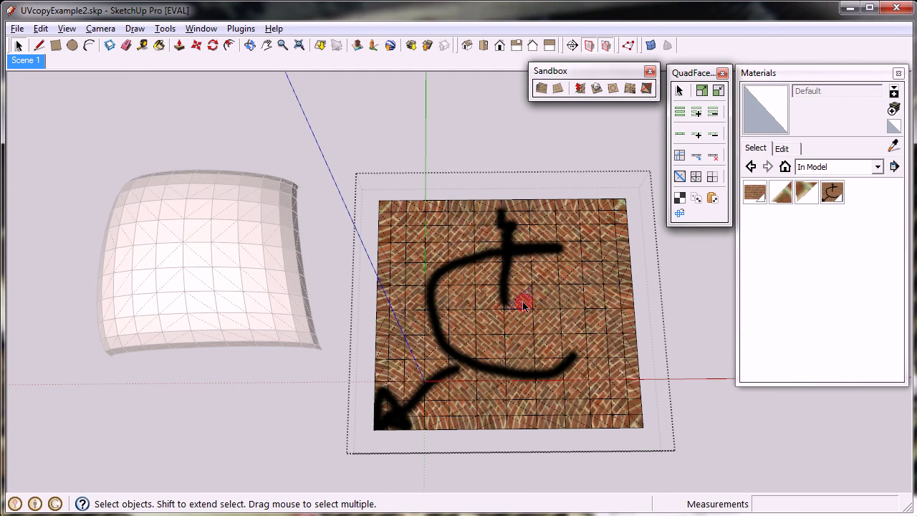
{"action": "right_click", "coordinate": [523, 304]}
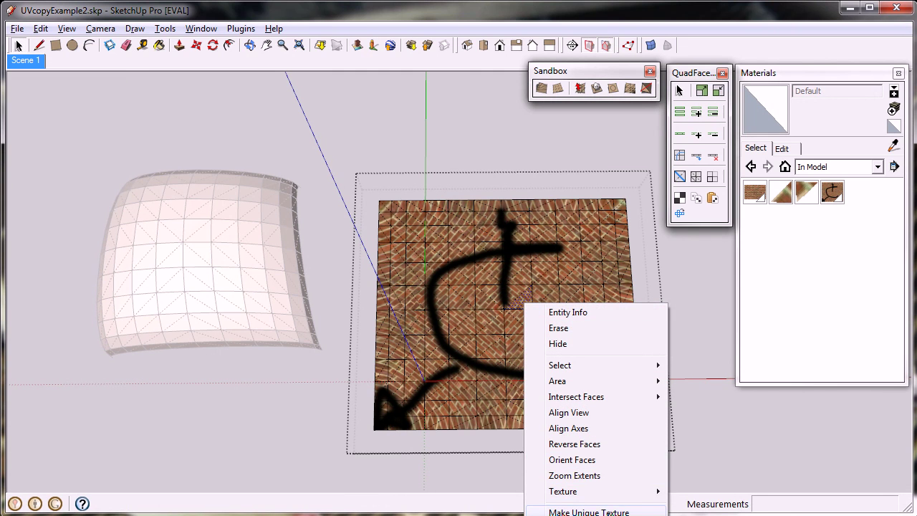
{"action": "left_click", "coordinate": [606, 492]}
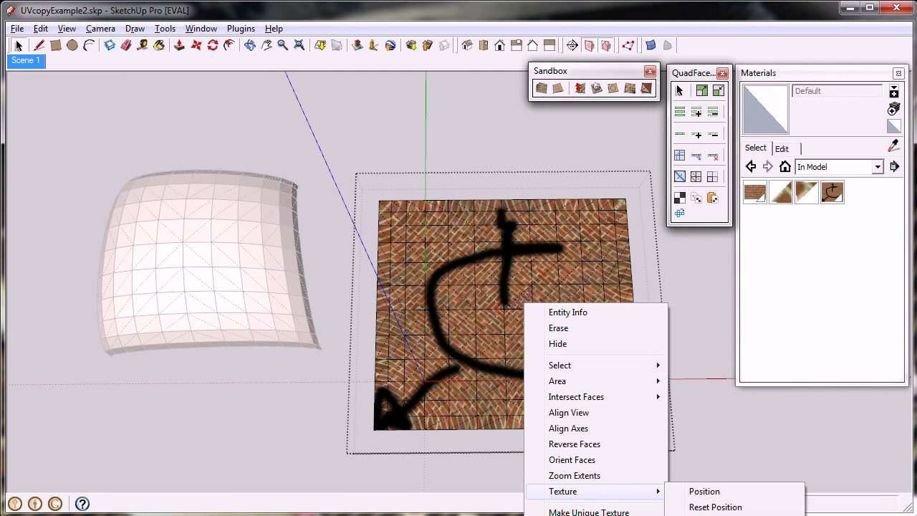
{"action": "left_click", "coordinate": [709, 515]}
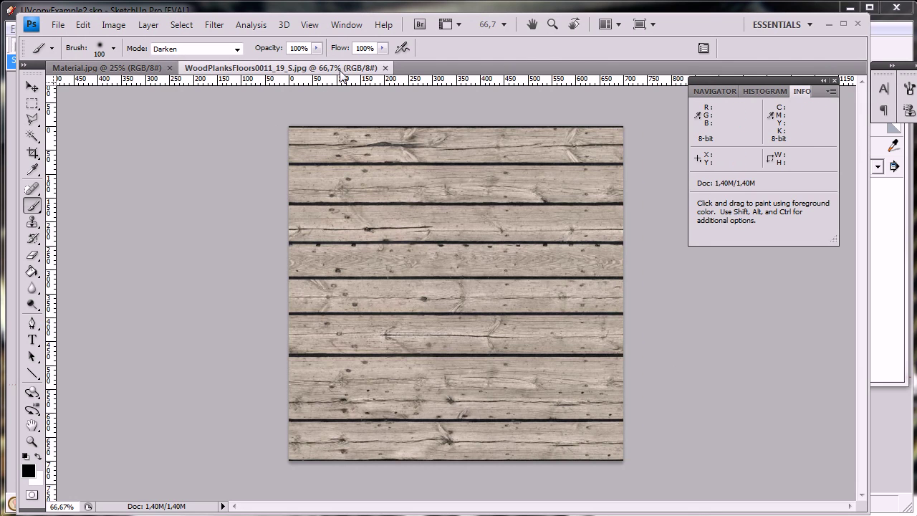
- Copy the WoodPlanksFloors0011_19_S.jpg image into Material.jpg as a new layer
{"action": "left_click_drag", "start_coordinate": [344, 75], "coordinate": [490, 178]}
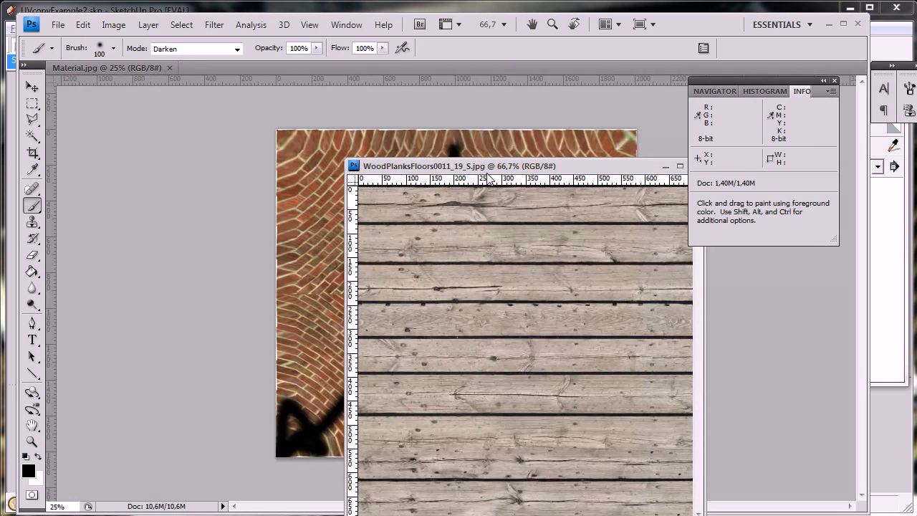
{"action": "left_click", "coordinate": [32, 86]}
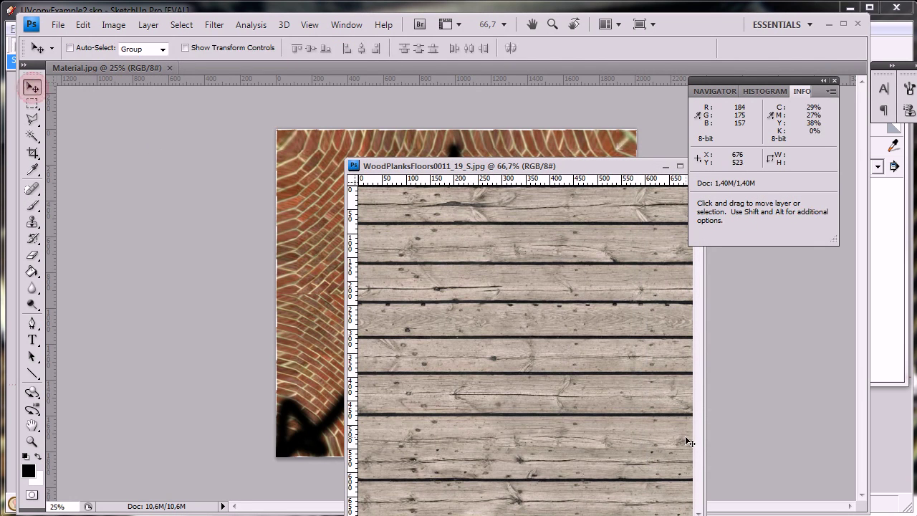
{"action": "left_click_drag", "start_coordinate": [528, 252], "coordinate": [318, 220]}
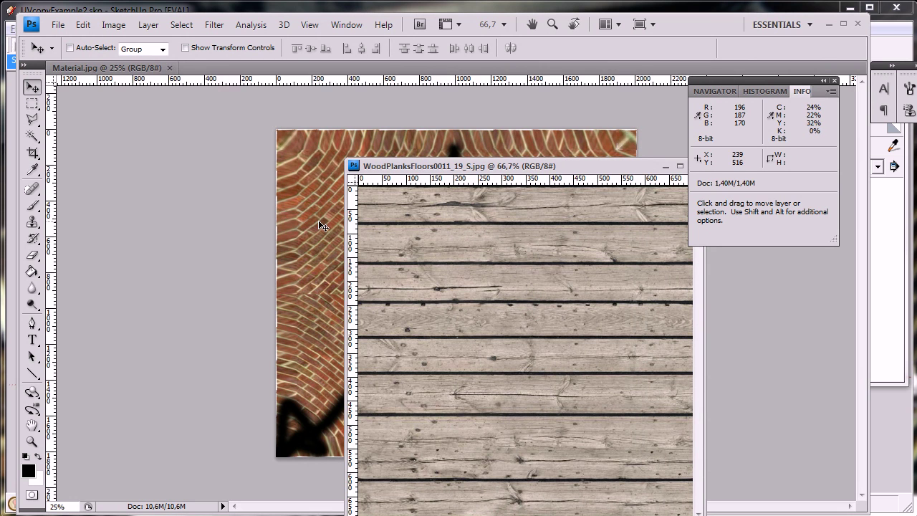
{"action": "left_click", "coordinate": [636, 166]}
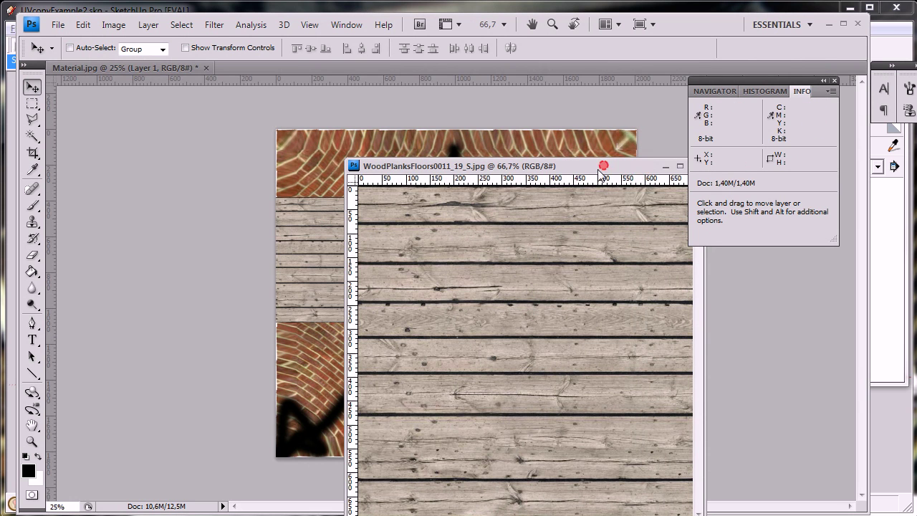
{"action": "left_click_drag", "start_coordinate": [604, 166], "coordinate": [503, 230]}
{"action": "left_click", "coordinate": [604, 230]}
- Align the wood planks layer with the canvas's upper-left corner and scale it to 142%
{"action": "left_click_drag", "start_coordinate": [347, 265], "coordinate": [367, 197]}
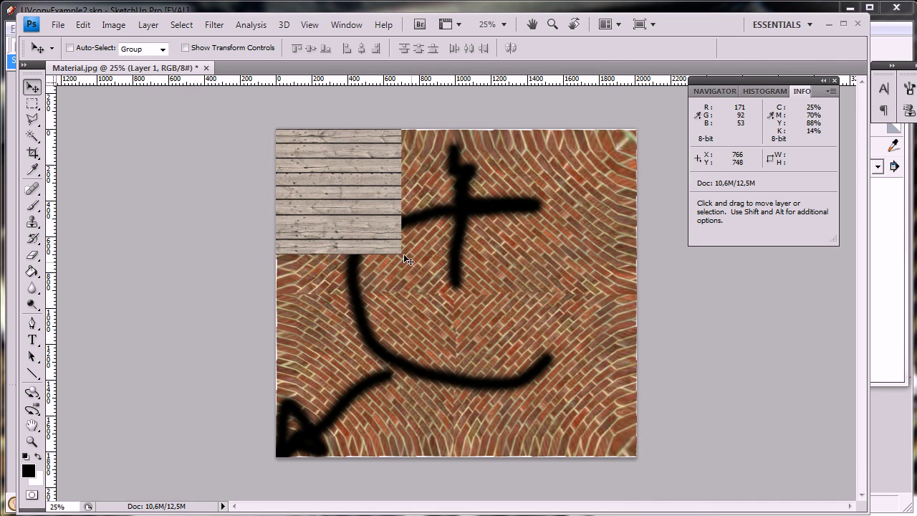
{"action": "key", "text": "ctrl+t"}
{"action": "left_click_drag", "start_coordinate": [404, 256], "coordinate": [458, 305]}
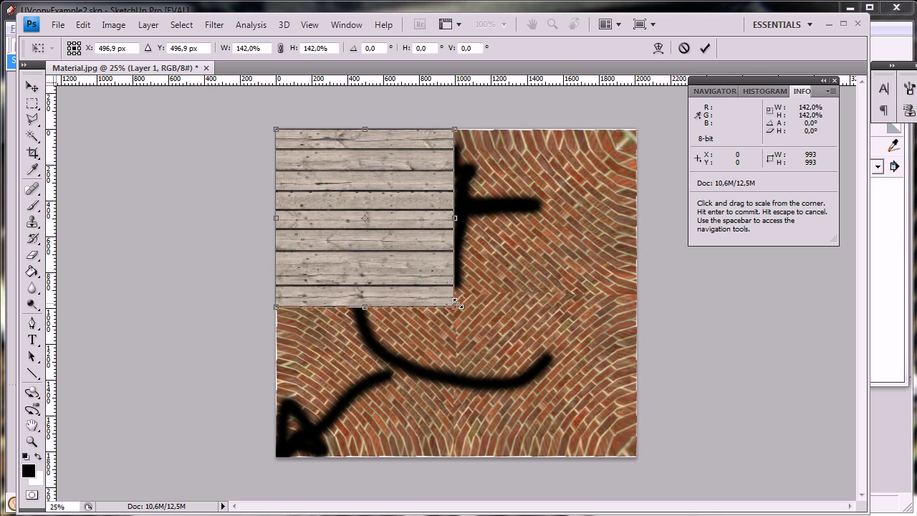
{"action": "key", "text": "Return"}
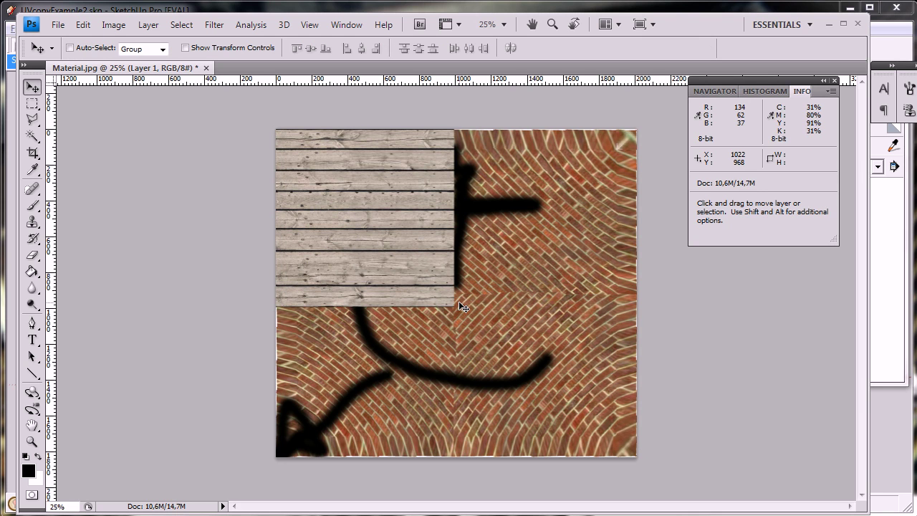
- Duplicate the planks layer into the canvas's lower-right quadrant and stretch the copy to the right canvas edge
{"action": "left_click_drag", "start_coordinate": [390, 236], "coordinate": [563, 413], "text": "alt"}
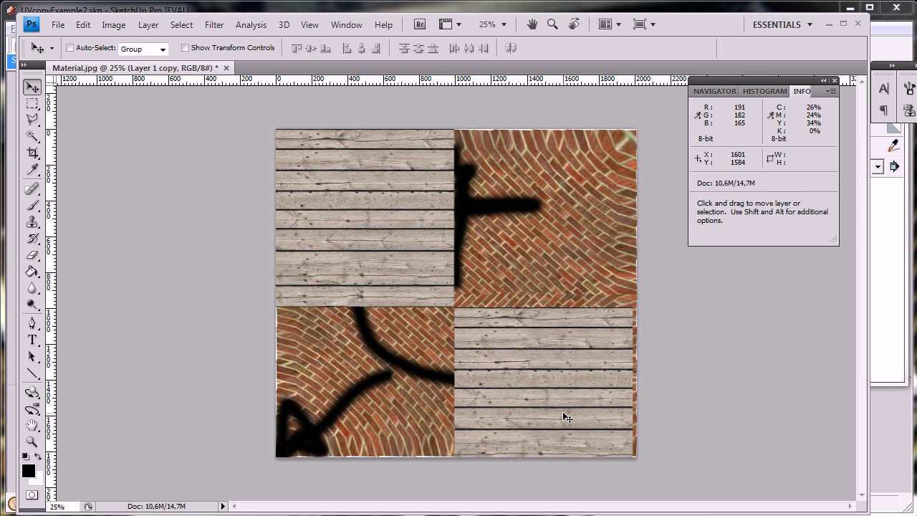
{"action": "key", "text": "ctrl+t"}
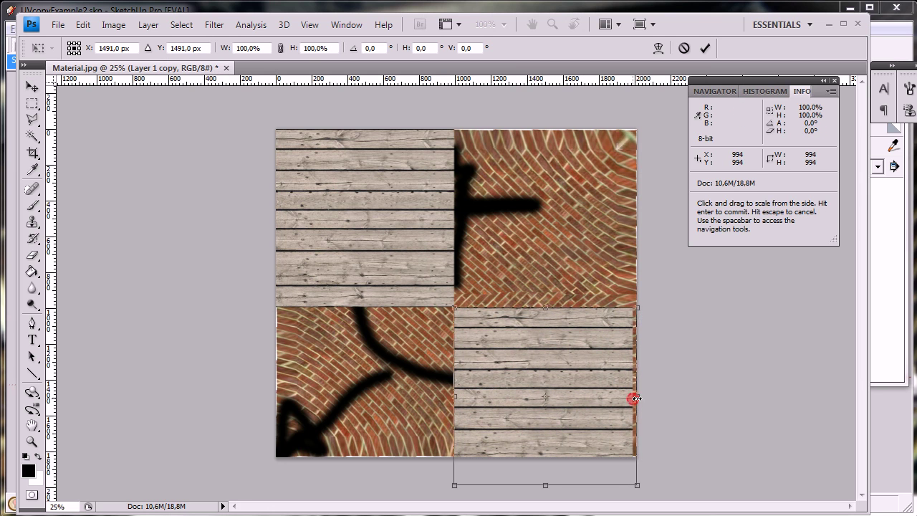
{"action": "left_click_drag", "start_coordinate": [635, 398], "coordinate": [639, 398]}
{"action": "key", "text": "Return"}
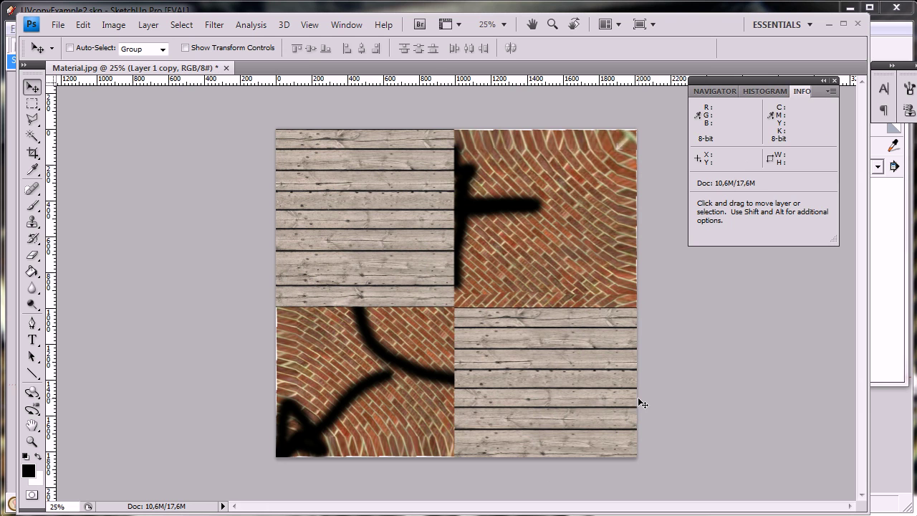
- Duplicate the planks into the upper-right quadrant rotated 90°, and copy that rotated layer into the lower-left quadrant
{"action": "left_click_drag", "start_coordinate": [555, 413], "coordinate": [558, 232]}
{"action": "key", "text": "ctrl+t"}
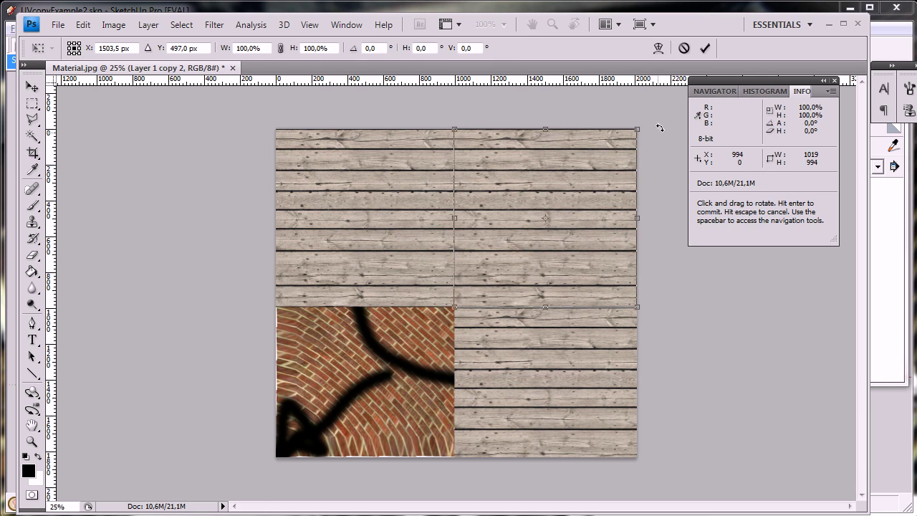
{"action": "left_click_drag", "start_coordinate": [652, 123], "coordinate": [656, 352]}
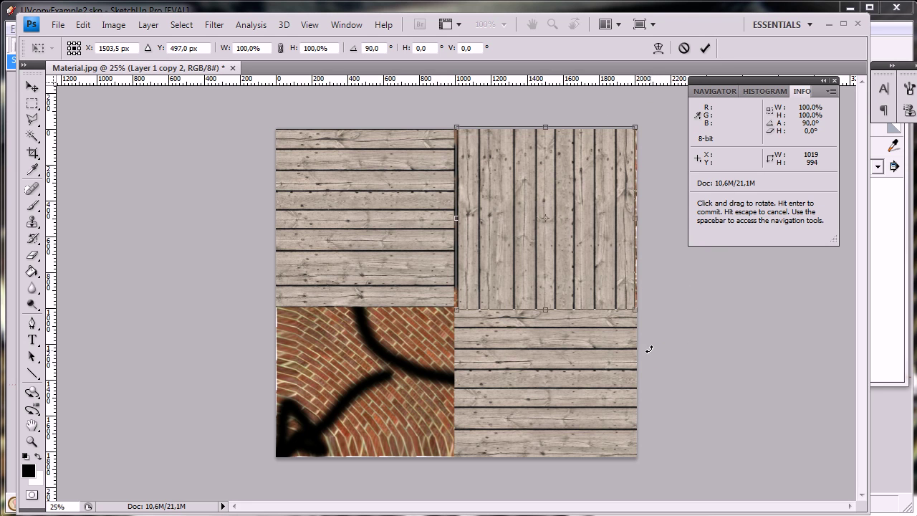
{"action": "key", "text": "Return"}
{"action": "left_click_drag", "start_coordinate": [574, 217], "coordinate": [397, 410], "text": "alt"}
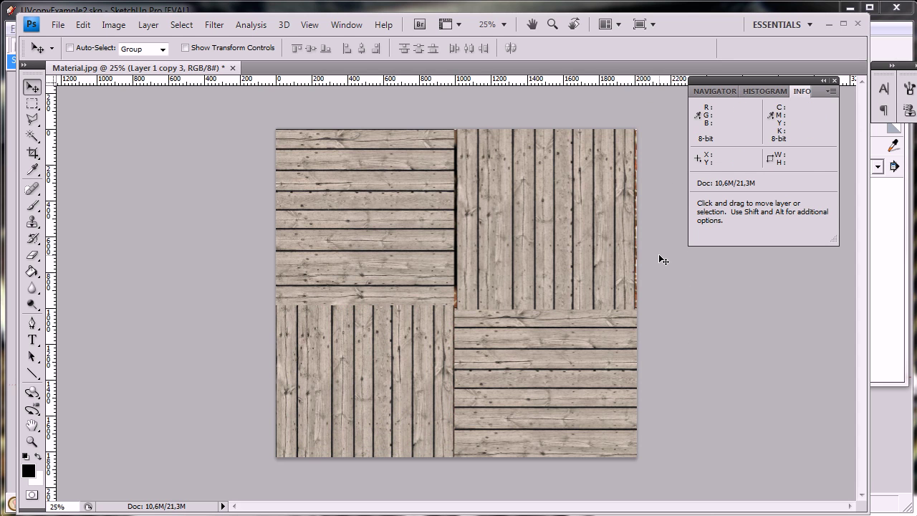
- Merge all visible layers, save Material.jpg and return to SketchUp
{"action": "key", "text": "ctrl+shift+s"}
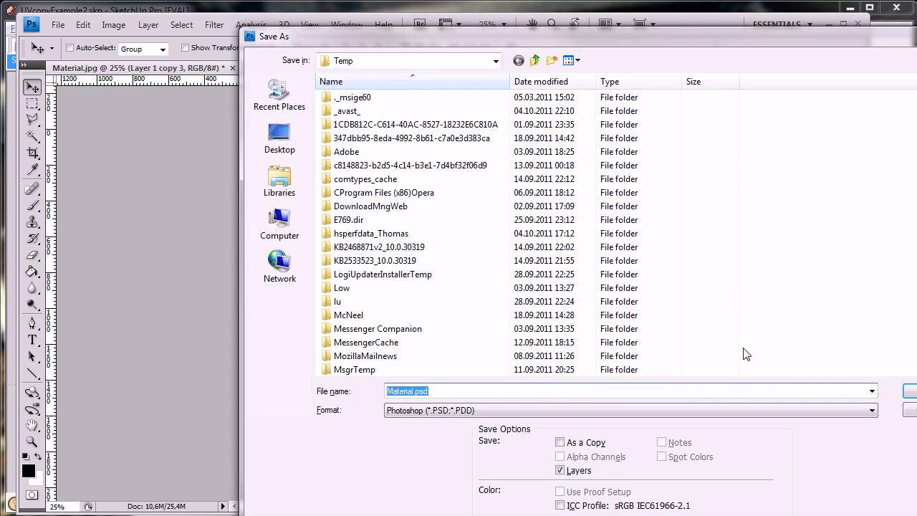
{"action": "left_click", "coordinate": [904, 410]}
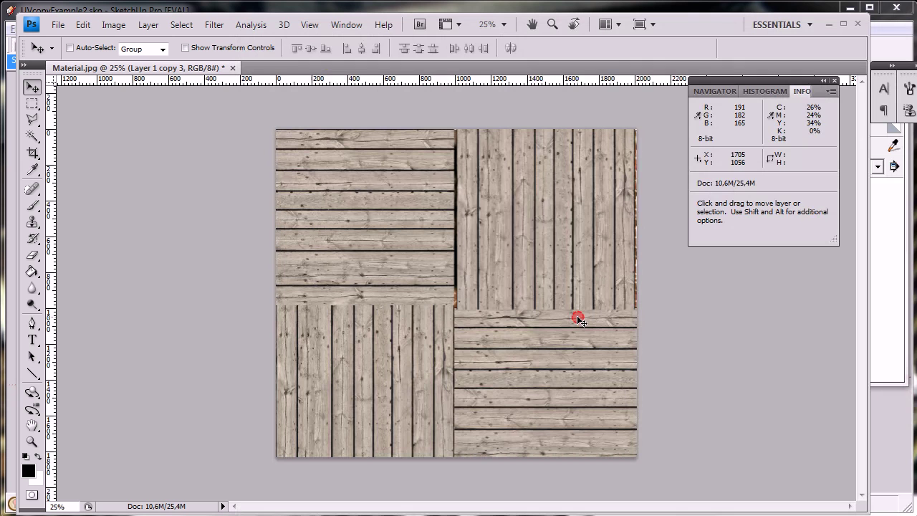
{"action": "key", "text": "ctrl+shift+e"}
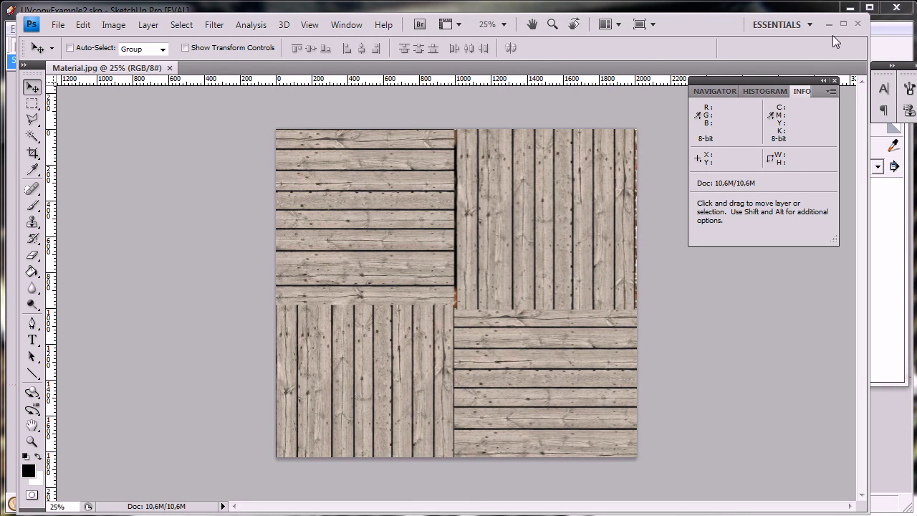
{"action": "left_click", "coordinate": [859, 24]}
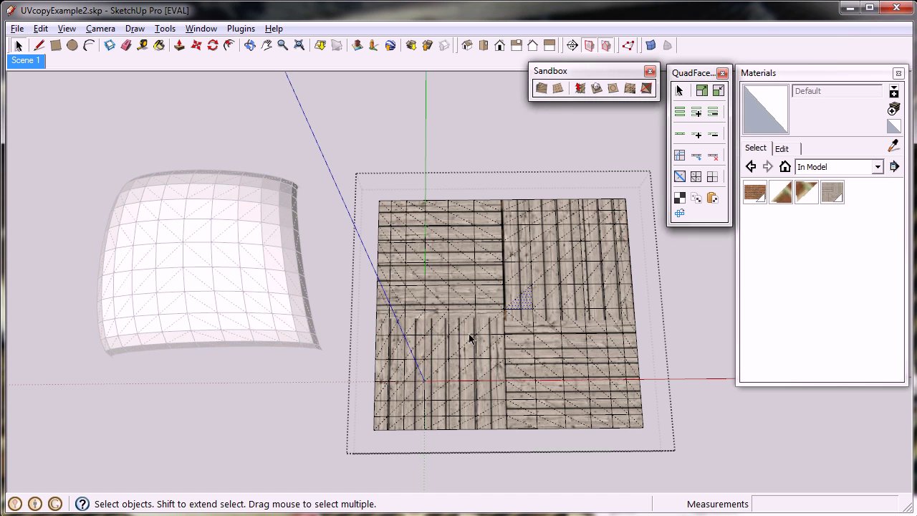
- Leave the flat grid and examine how the plank texture follows the curved mesh
{"action": "middle_click_drag", "start_coordinate": [469, 338], "coordinate": [327, 408]}
{"action": "left_click", "coordinate": [317, 408]}
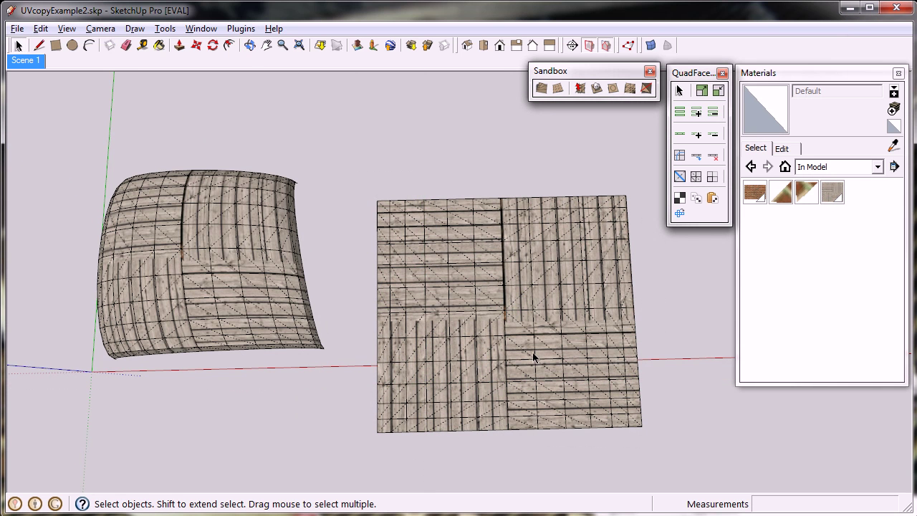
{"action": "middle_click_drag", "start_coordinate": [526, 349], "coordinate": [319, 290]}
{"action": "scroll", "coordinate": [300, 315], "scroll_direction": "up", "scroll_amount": 5}
{"action": "scroll", "coordinate": [319, 290], "scroll_direction": "down", "scroll_amount": 3}
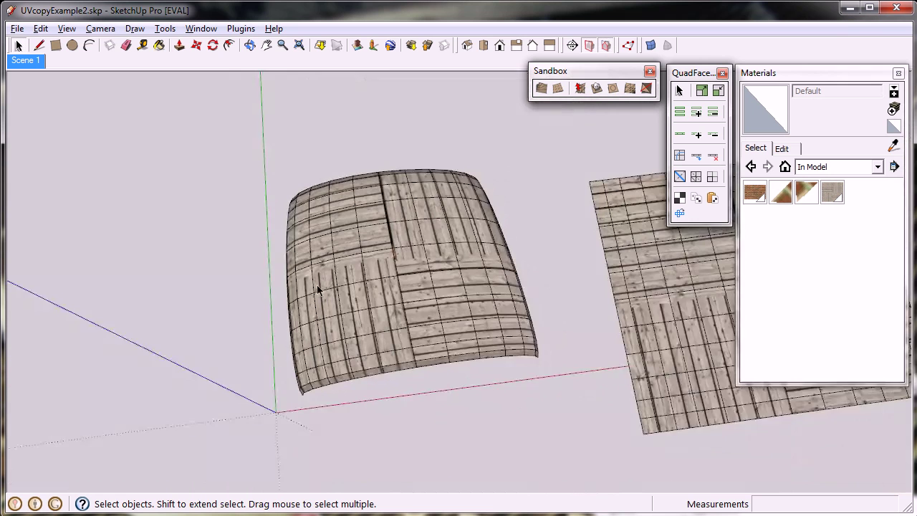
{"action": "scroll", "coordinate": [319, 290], "scroll_direction": "down", "scroll_amount": 2}
{"action": "left_click", "coordinate": [681, 285]}
{"action": "scroll", "coordinate": [307, 312], "scroll_direction": "up", "scroll_amount": 3}
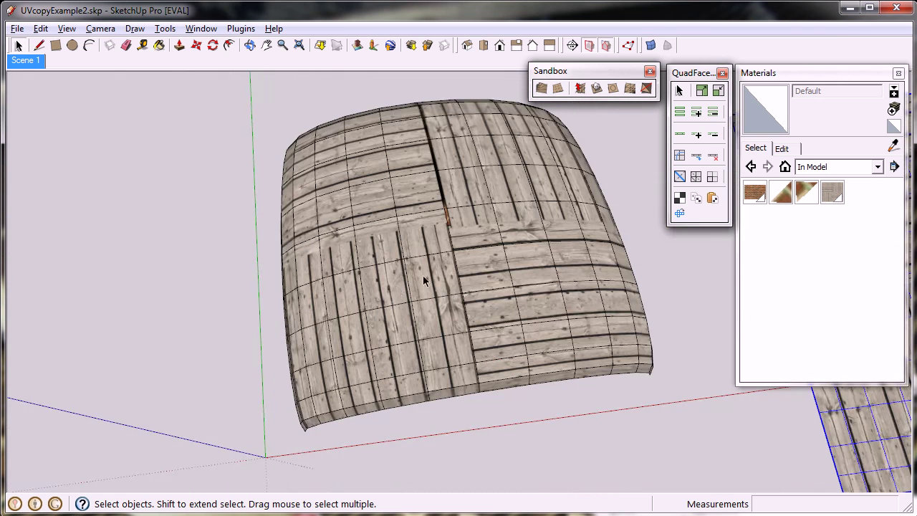
- Open the curved mesh for editing, show hidden geometry and open an upper face's texture image in Photoshop
{"action": "left_click", "coordinate": [425, 274]}
{"action": "key", "text": "alt+h"}
{"action": "left_click", "coordinate": [417, 274]}
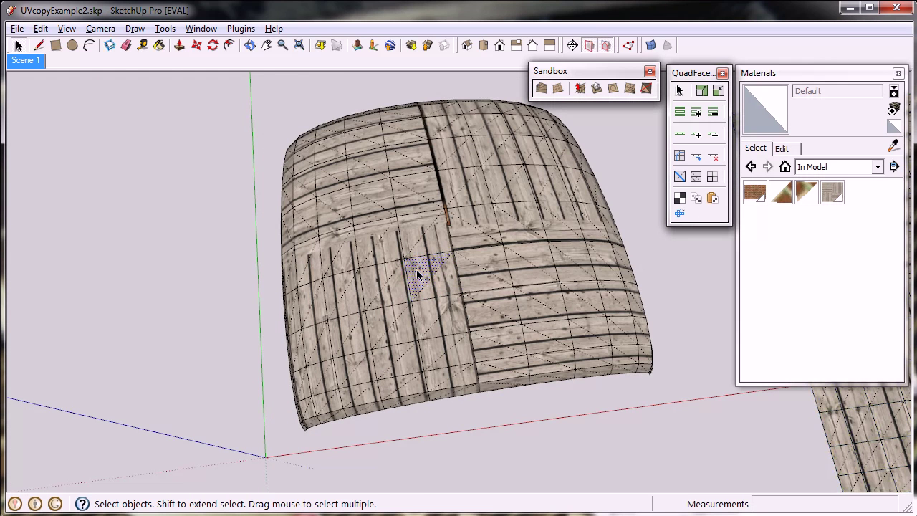
{"action": "right_click", "coordinate": [417, 273]}
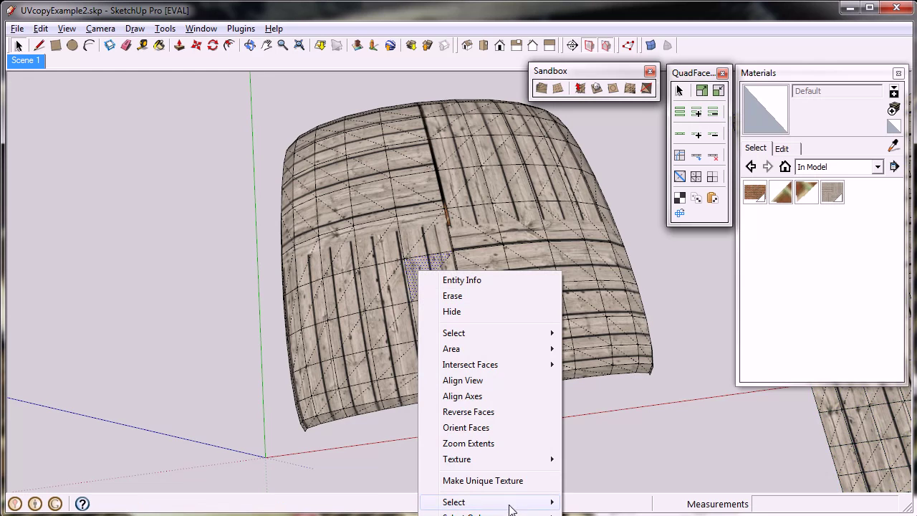
{"action": "right_click", "coordinate": [398, 160]}
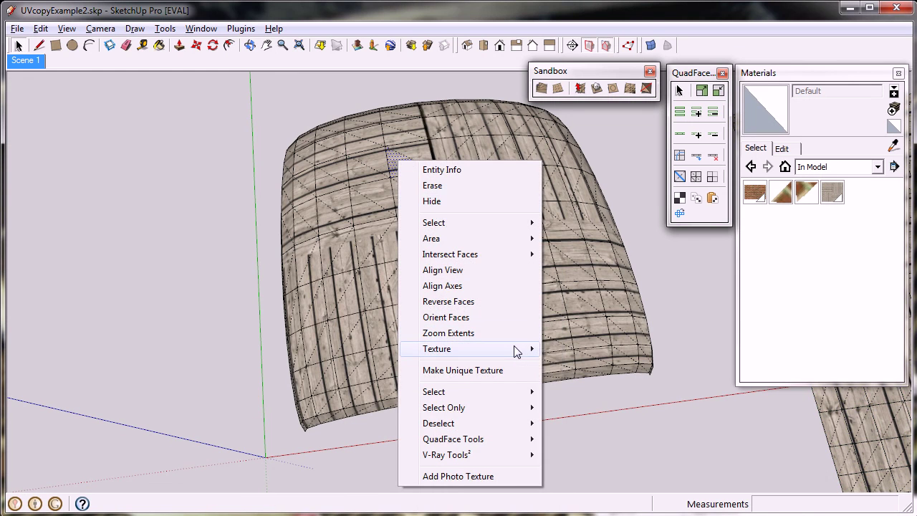
{"action": "mouse_move", "coordinate": [514, 349]}
{"action": "left_click", "coordinate": [596, 403]}
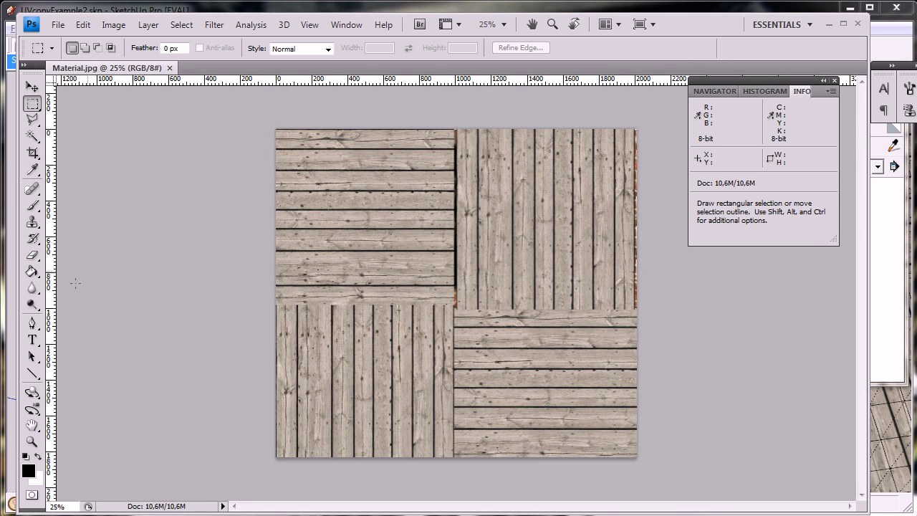
- Add the text "UV Maping in SketchUp" in black Calibri Bold at 72 pt on the upper-left planks
{"action": "left_click", "coordinate": [31, 341]}
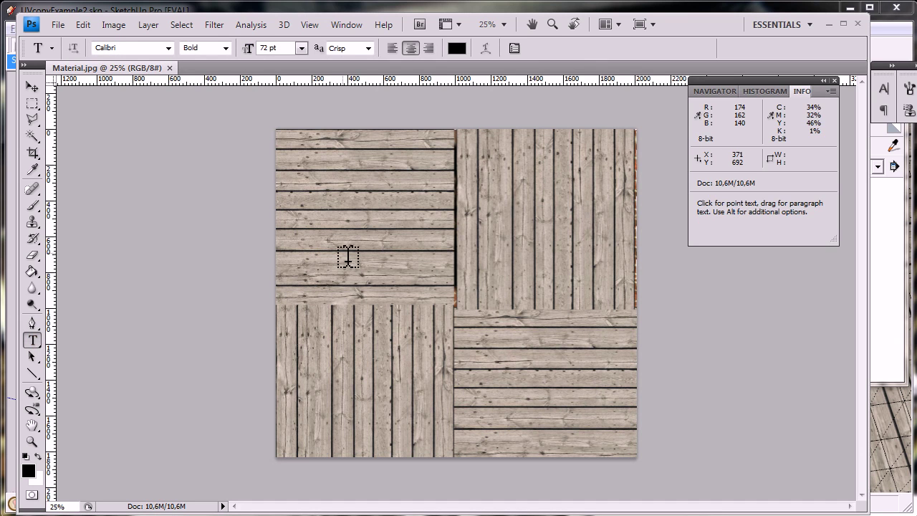
{"action": "left_click", "coordinate": [324, 249]}
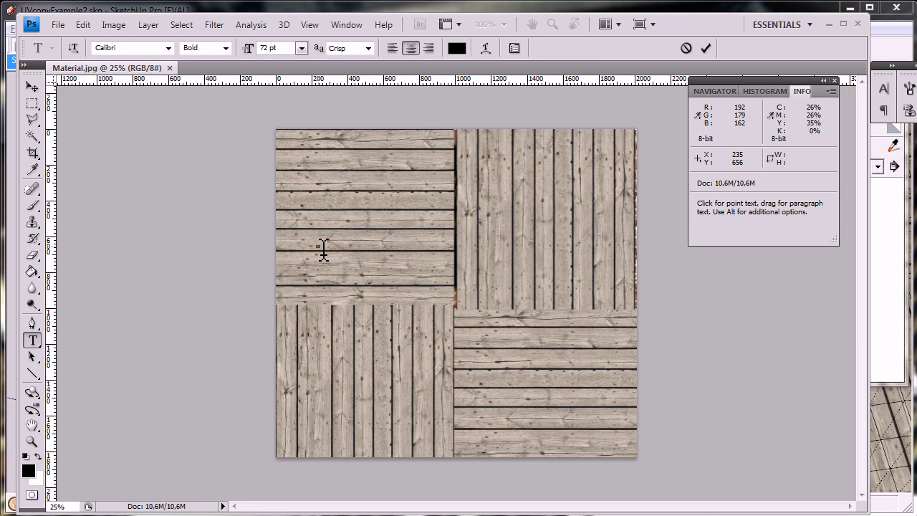
{"action": "type", "text": "UV"}
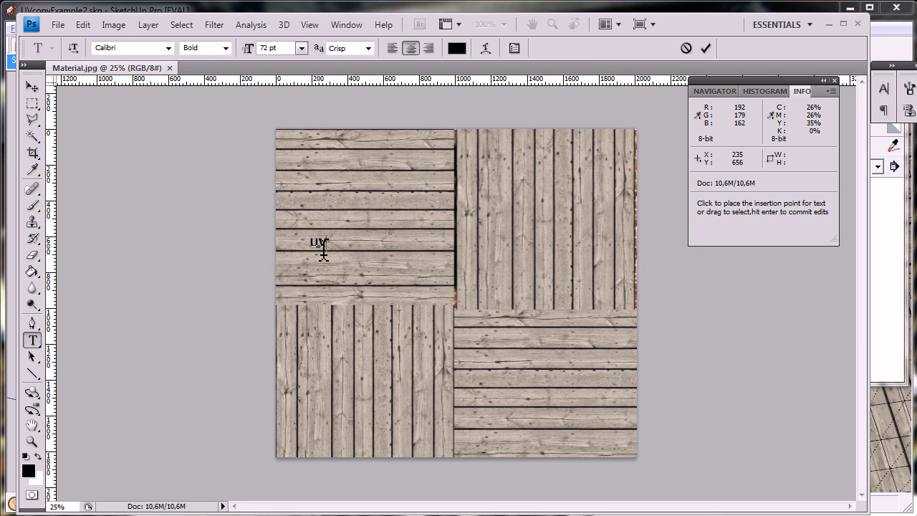
{"action": "type", "text": " Mapping in SketchUp"}
{"action": "key", "text": "ctrl+Return"}
- Scale the text layer to about 224% and position it horizontally centred, just below the middle of the image
{"action": "left_click", "coordinate": [31, 87]}
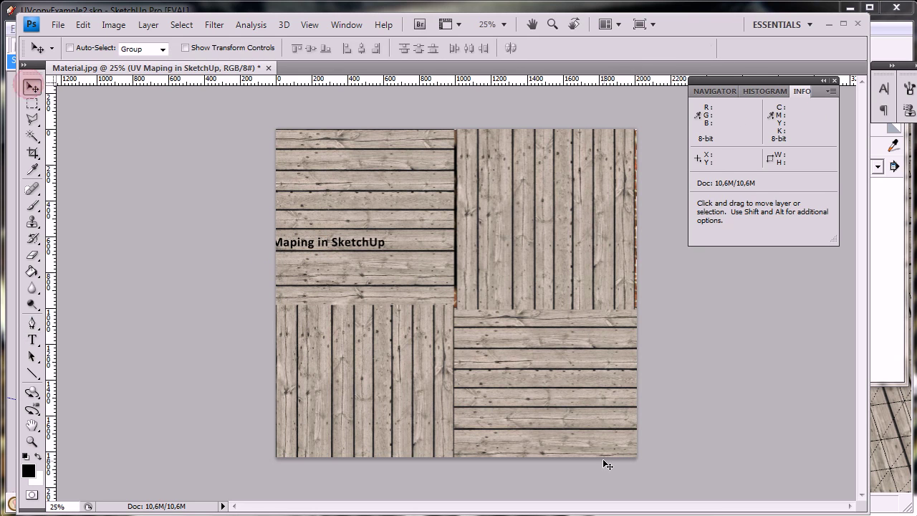
{"action": "mouse_move", "coordinate": [362, 260]}
{"action": "left_mouse_down"}
{"action": "mouse_move", "coordinate": [447, 268]}
{"action": "mouse_move", "coordinate": [444, 235]}
{"action": "mouse_move", "coordinate": [523, 287]}
{"action": "mouse_move", "coordinate": [606, 379]}
{"action": "mouse_move", "coordinate": [584, 366]}
{"action": "left_mouse_up"}
{"action": "key", "text": "ctrl+t"}
{"action": "left_click_drag", "start_coordinate": [516, 218], "coordinate": [523, 344]}
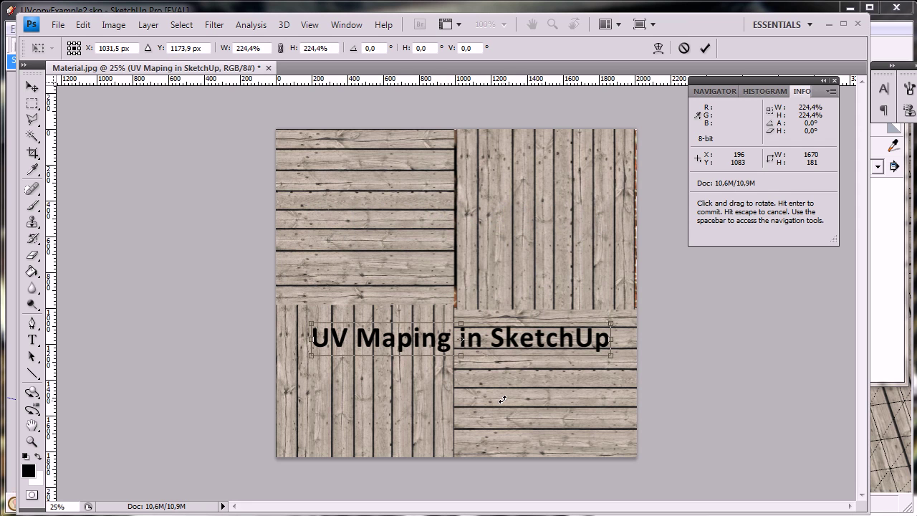
{"action": "double_click", "coordinate": [406, 339]}
- Correct the text's spelling to "UV Mapping in SketchUp" on a single line
{"action": "key", "text": "t"}
{"action": "left_click", "coordinate": [410, 343]}
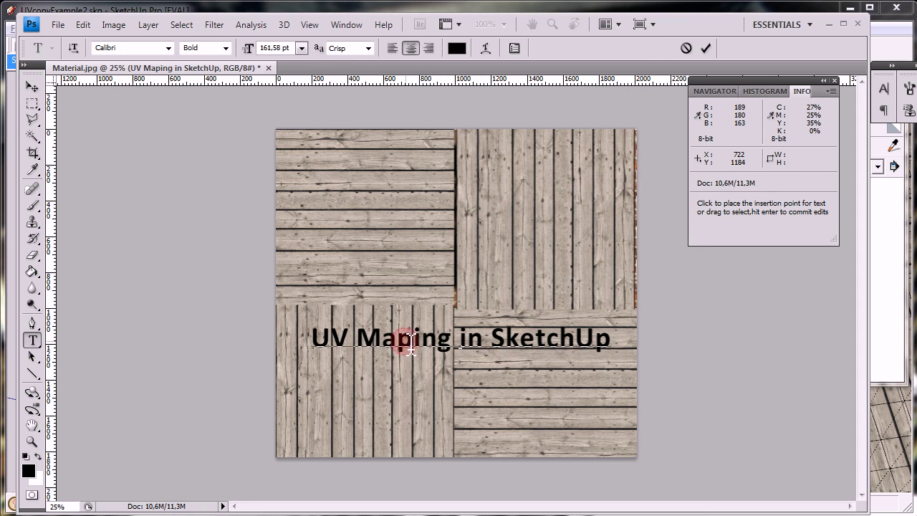
{"action": "type", "text": "p"}
{"action": "key", "text": "Return"}
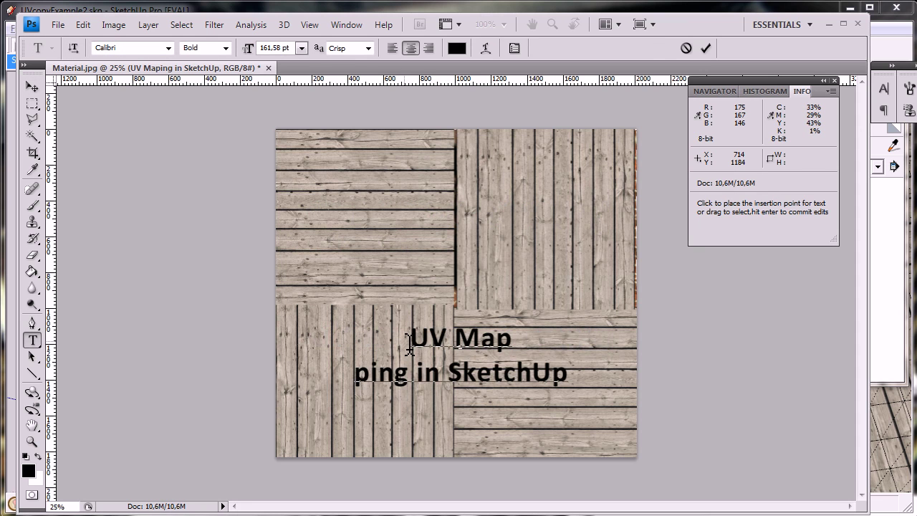
{"action": "key", "text": "BackSpace"}
{"action": "key", "text": "ctrl+Return"}
{"action": "key", "text": "v"}
- Flatten the image, save Material.jpg and return to SketchUp
{"action": "left_click", "coordinate": [510, 279]}
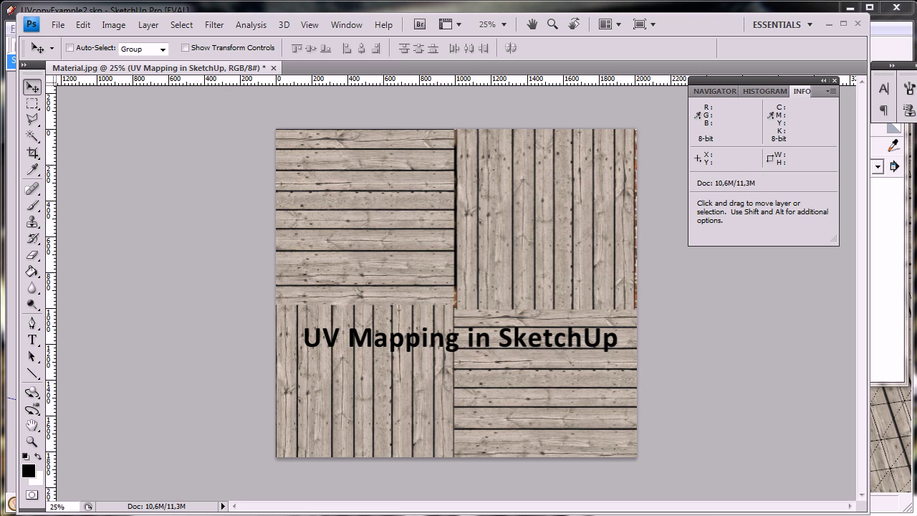
{"action": "left_click", "coordinate": [525, 298]}
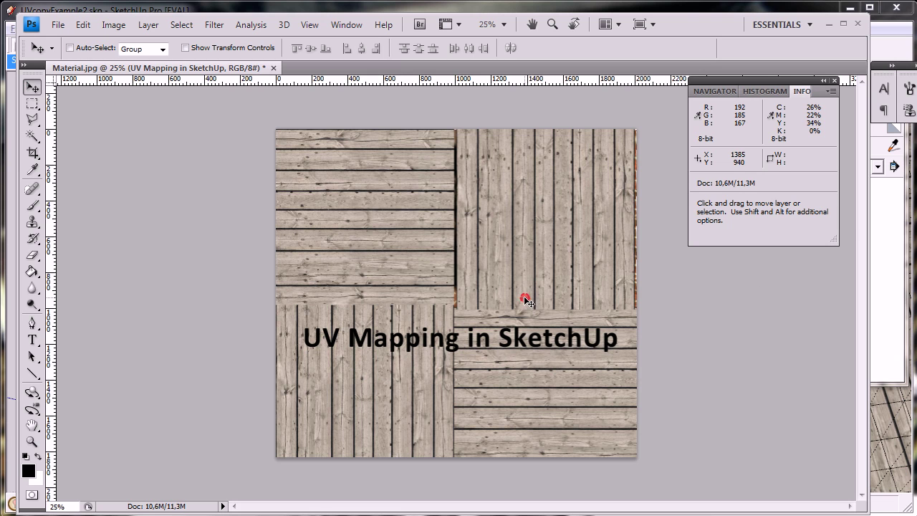
{"action": "left_click", "coordinate": [148, 25]}
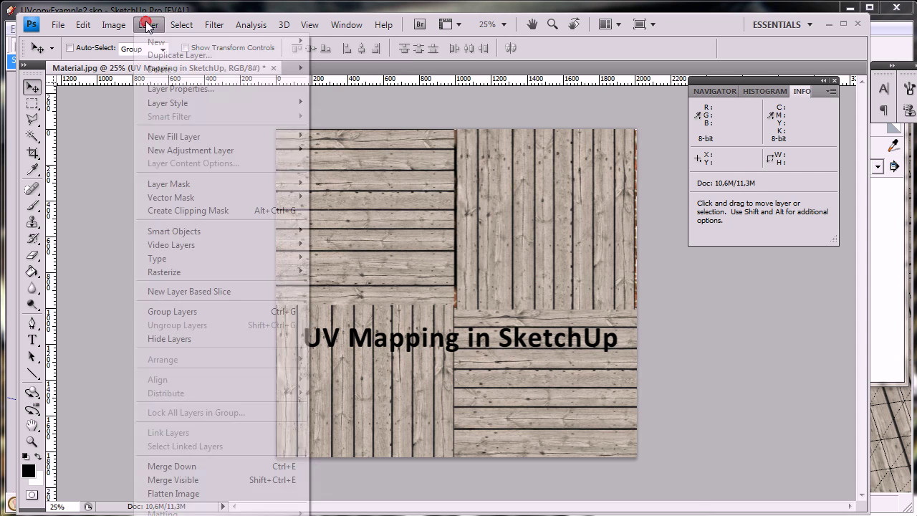
{"action": "left_click", "coordinate": [273, 495]}
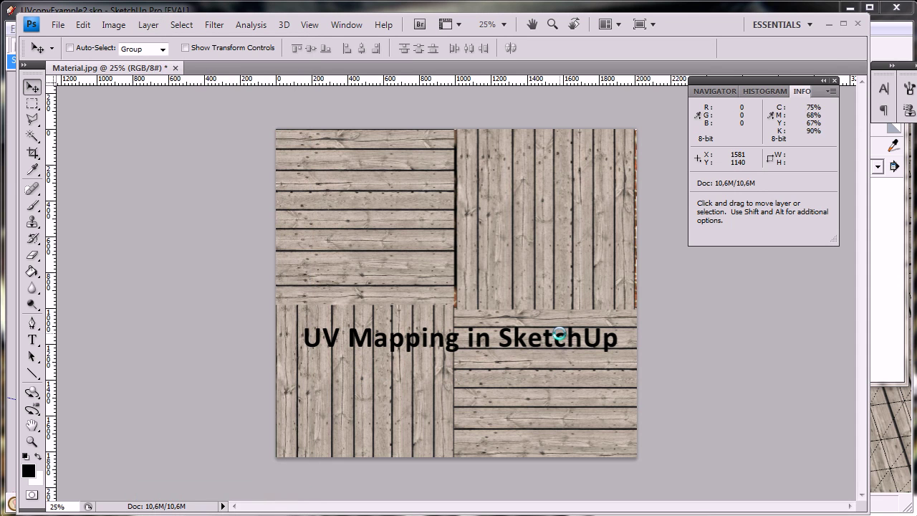
{"action": "key", "text": "ctrl+s"}
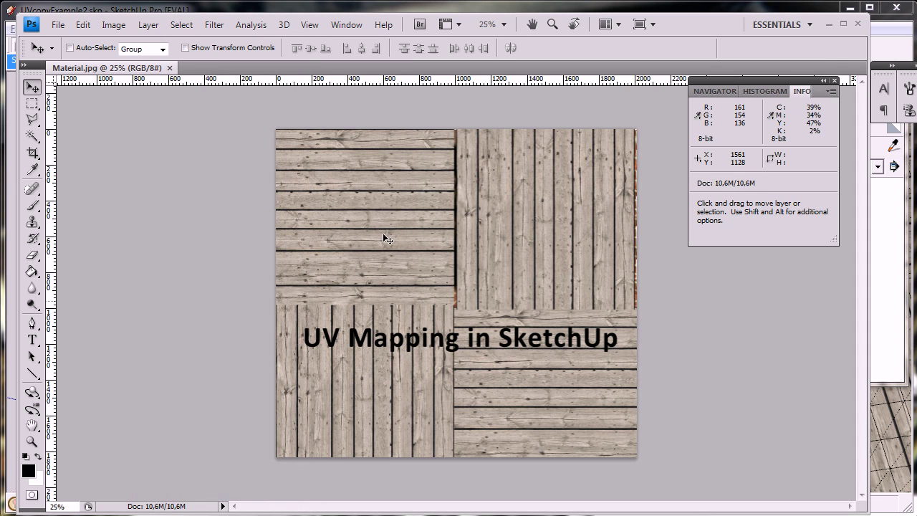
{"action": "left_click", "coordinate": [859, 24]}
- Compare how the planks and text follow the curved mesh and the flat grid
{"action": "middle_click_drag", "start_coordinate": [506, 243], "coordinate": [444, 339]}
{"action": "scroll", "coordinate": [457, 377], "scroll_direction": "down", "scroll_amount": 5}
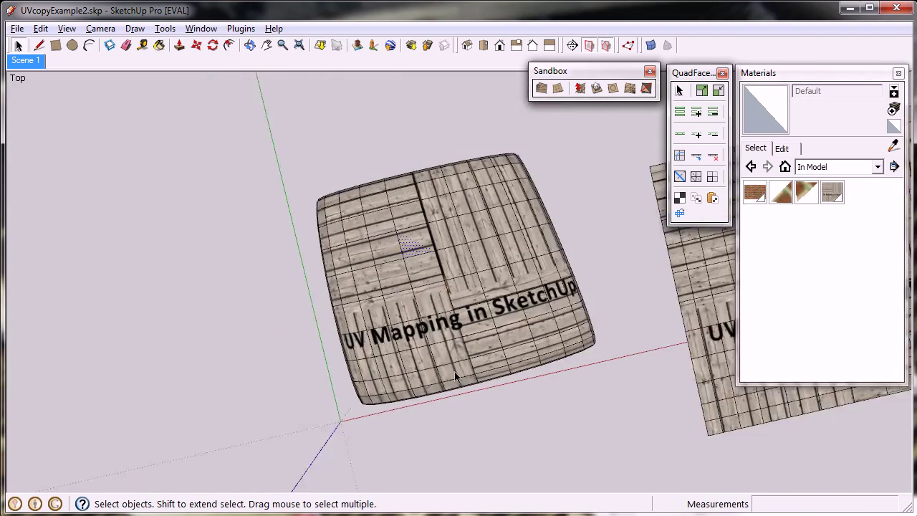
{"action": "middle_click_drag", "start_coordinate": [470, 411], "coordinate": [501, 379]}
{"action": "scroll", "coordinate": [504, 383], "scroll_direction": "down", "scroll_amount": 4}
{"action": "scroll", "coordinate": [503, 383], "scroll_direction": "up", "scroll_amount": 5}
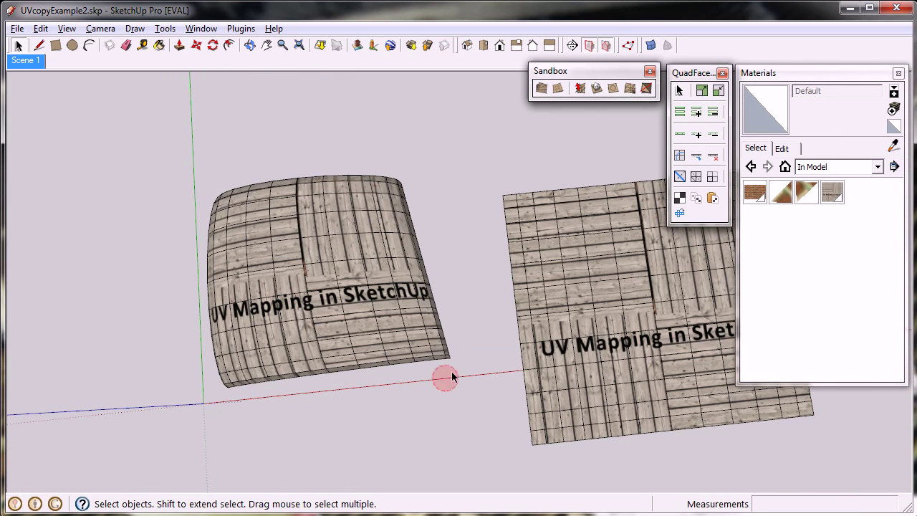
- Open the model Monkey.skp from the Desktop
{"action": "left_click", "coordinate": [17, 29]}
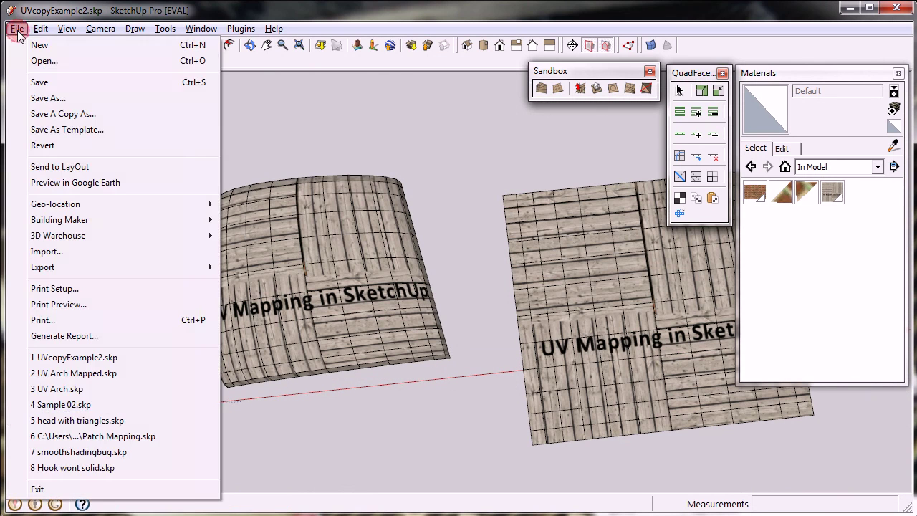
{"action": "left_click", "coordinate": [29, 61]}
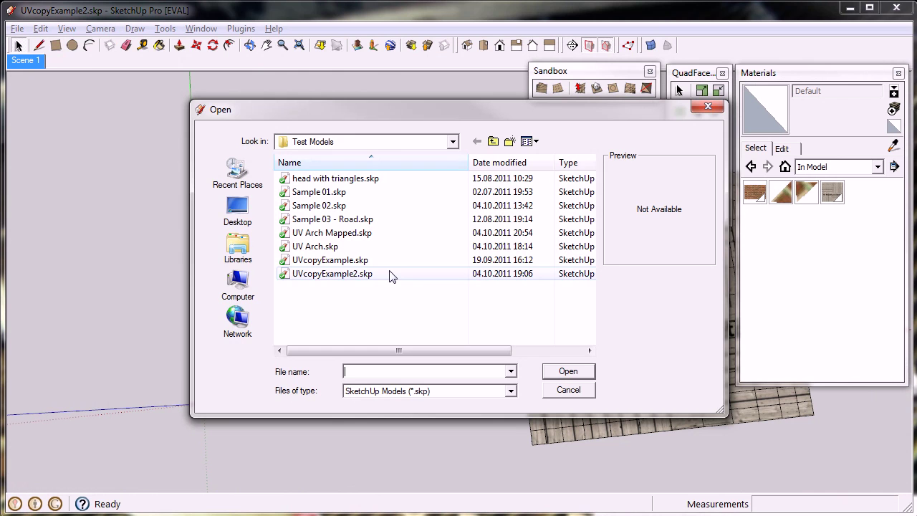
{"action": "left_click", "coordinate": [238, 209]}
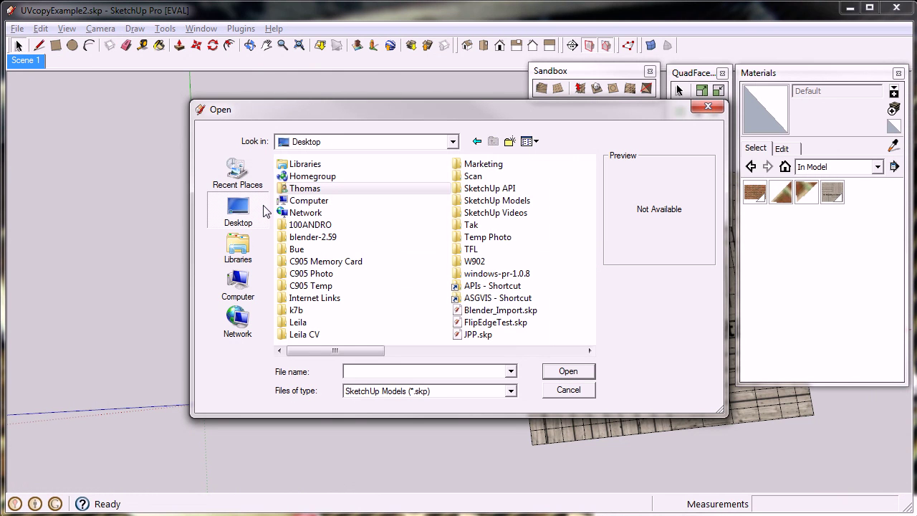
{"action": "left_click_drag", "start_coordinate": [334, 351], "coordinate": [439, 354]}
{"action": "double_click", "coordinate": [475, 180]}
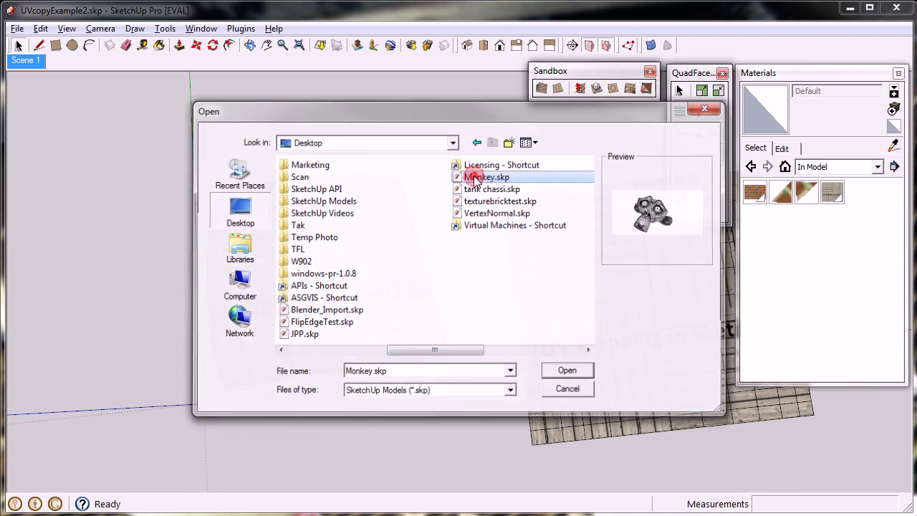
{"action": "left_click", "coordinate": [489, 298]}
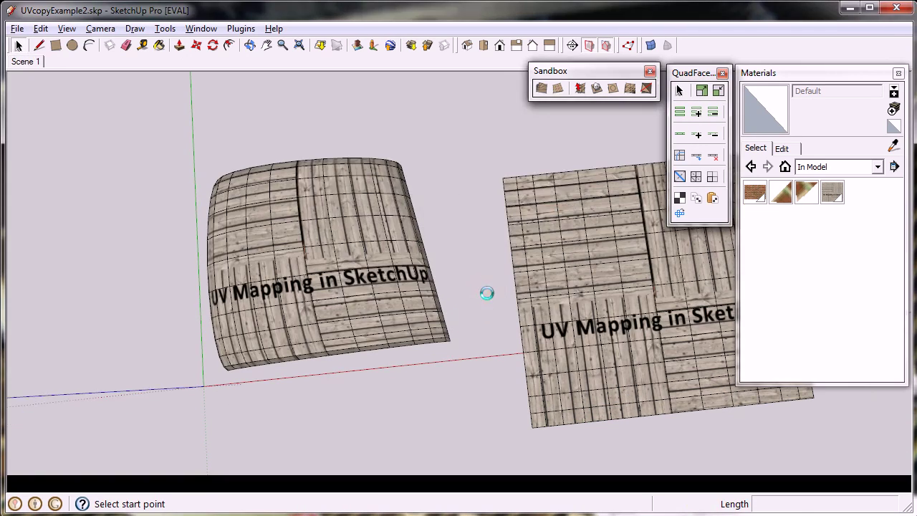
- Open the monkey head for editing and select a short edge between the eyes
{"action": "middle_click_drag", "start_coordinate": [424, 255], "coordinate": [435, 297]}
{"action": "key", "text": "space"}
{"action": "scroll", "coordinate": [436, 299], "scroll_direction": "up", "scroll_amount": 4}
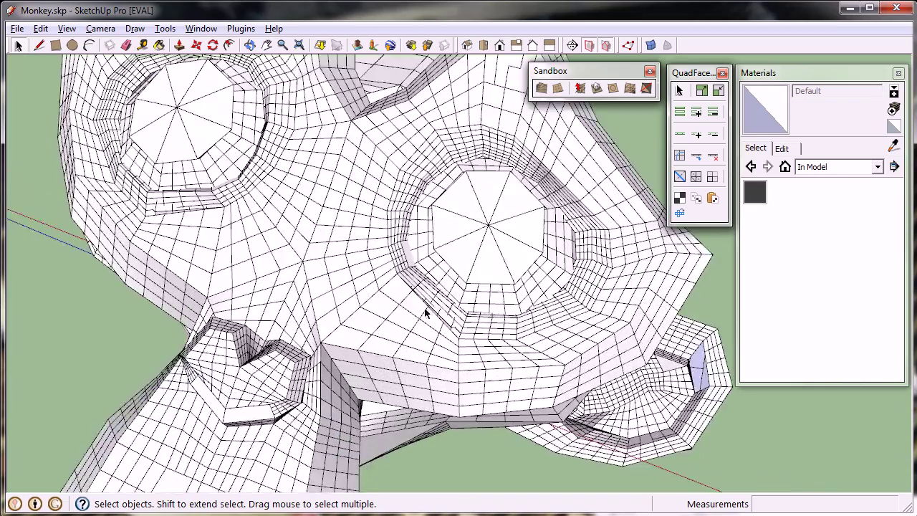
{"action": "scroll", "coordinate": [418, 322], "scroll_direction": "up", "scroll_amount": 1}
{"action": "scroll", "coordinate": [328, 221], "scroll_direction": "down", "scroll_amount": 3}
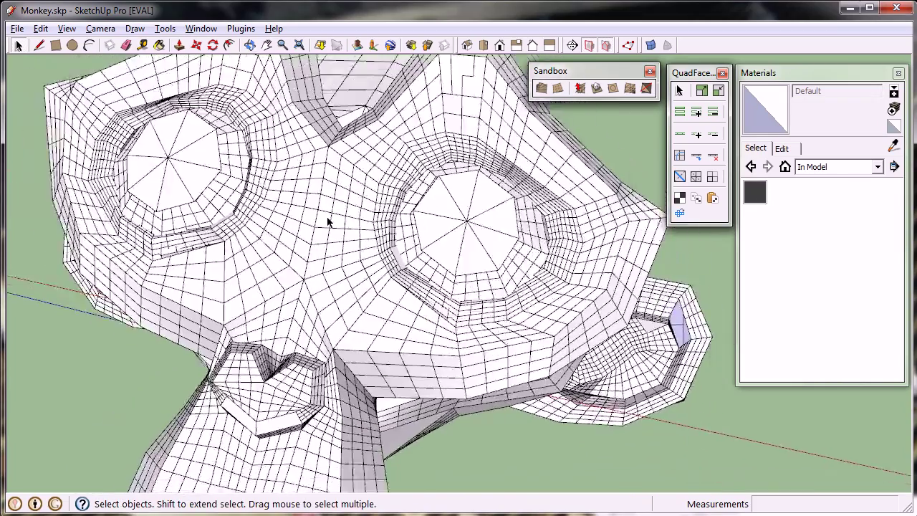
{"action": "scroll", "coordinate": [353, 356], "scroll_direction": "up", "scroll_amount": 5}
{"action": "middle_click_drag", "start_coordinate": [352, 357], "coordinate": [356, 287]}
{"action": "scroll", "coordinate": [345, 345], "scroll_direction": "up", "scroll_amount": 2}
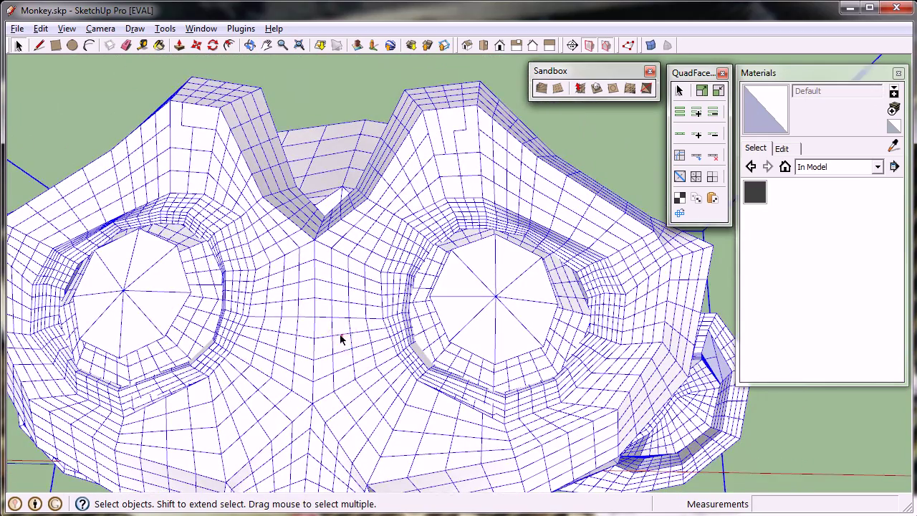
{"action": "double_click", "coordinate": [341, 338]}
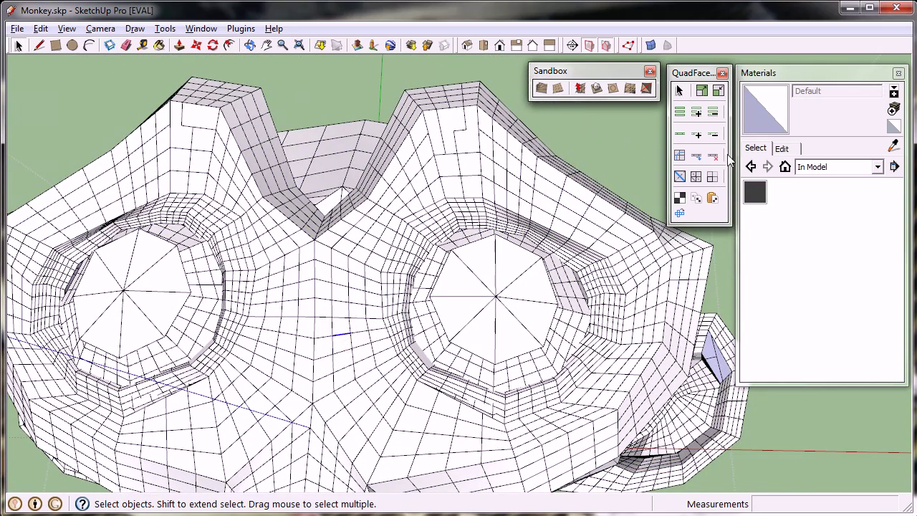
- Try QuadFace ring selection from single edges around both eyes and farther out across the face
{"action": "left_click", "coordinate": [680, 112]}
{"action": "scroll", "coordinate": [481, 313], "scroll_direction": "down", "scroll_amount": 1}
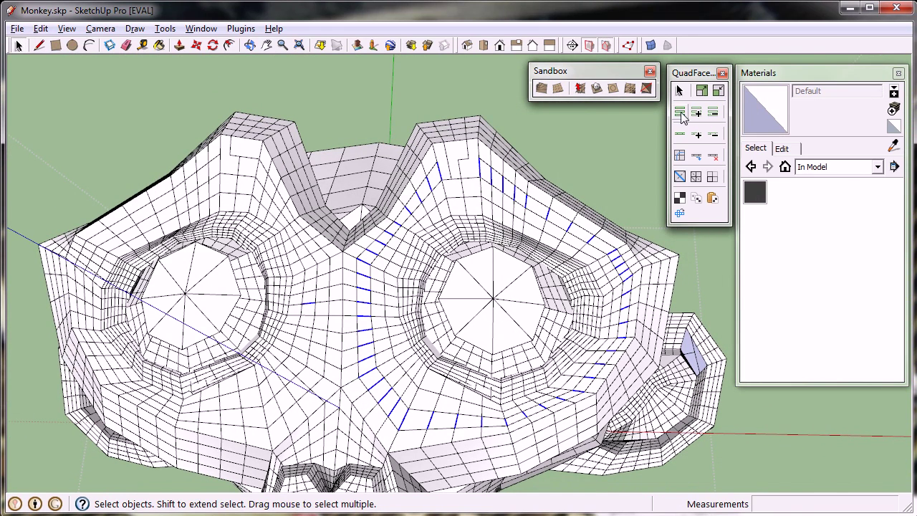
{"action": "left_click", "coordinate": [680, 113]}
{"action": "scroll", "coordinate": [382, 248], "scroll_direction": "down", "scroll_amount": 3}
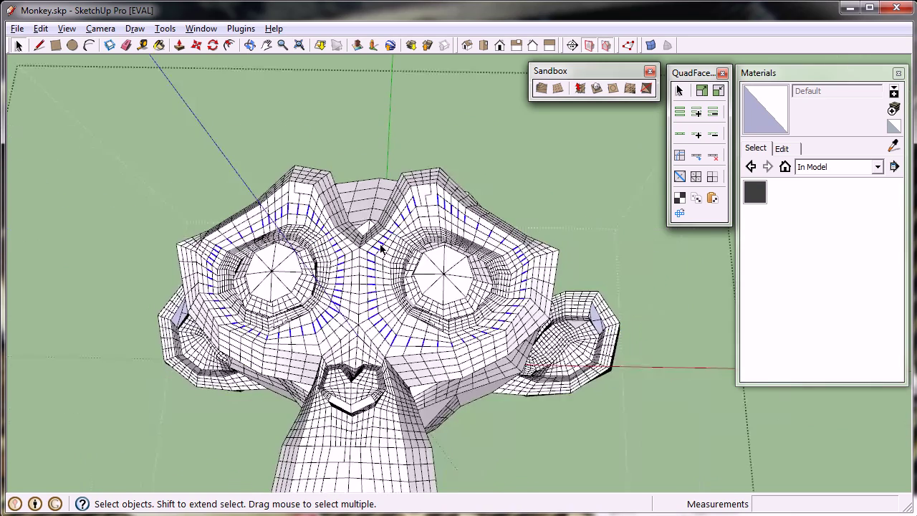
{"action": "scroll", "coordinate": [373, 367], "scroll_direction": "up", "scroll_amount": 2}
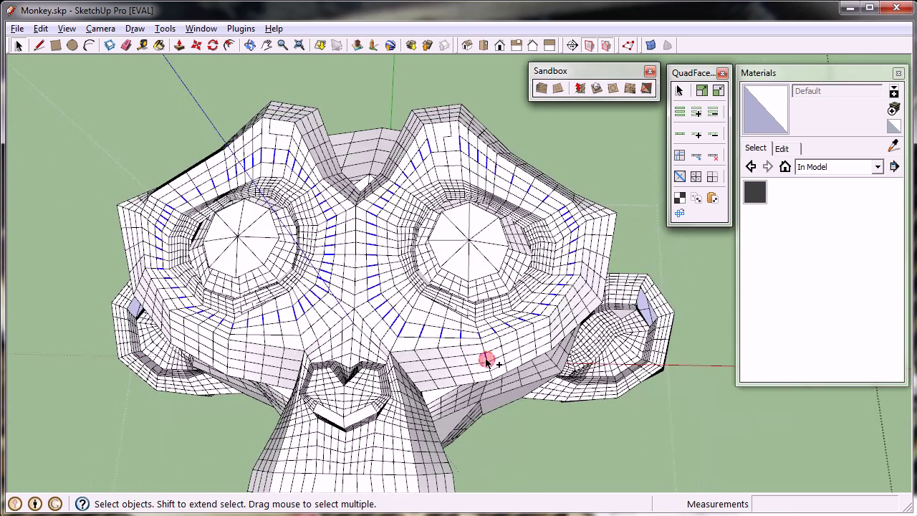
{"action": "left_click", "coordinate": [682, 112]}
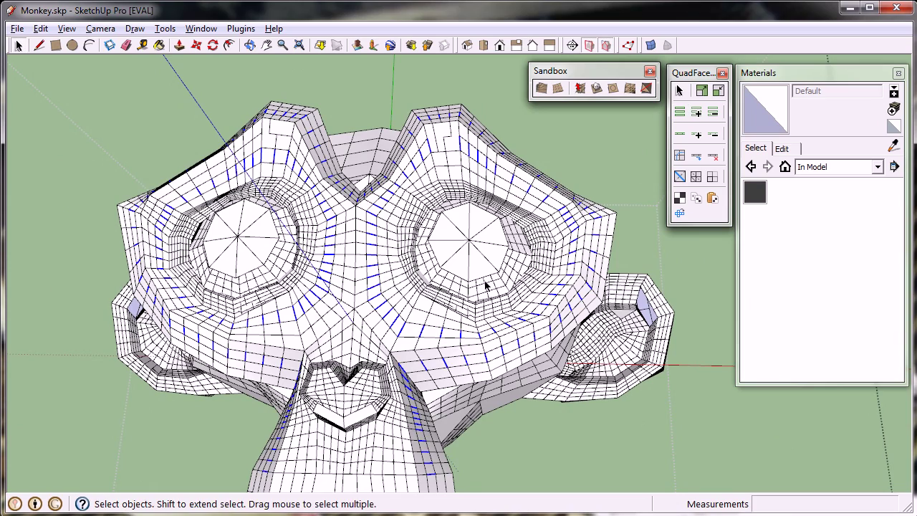
- Select two consecutive edges below the inner corner of the right-hand eye and extend them to rings around that eye
{"action": "middle_click_drag", "start_coordinate": [488, 286], "coordinate": [413, 352]}
{"action": "scroll", "coordinate": [394, 347], "scroll_direction": "up", "scroll_amount": 3}
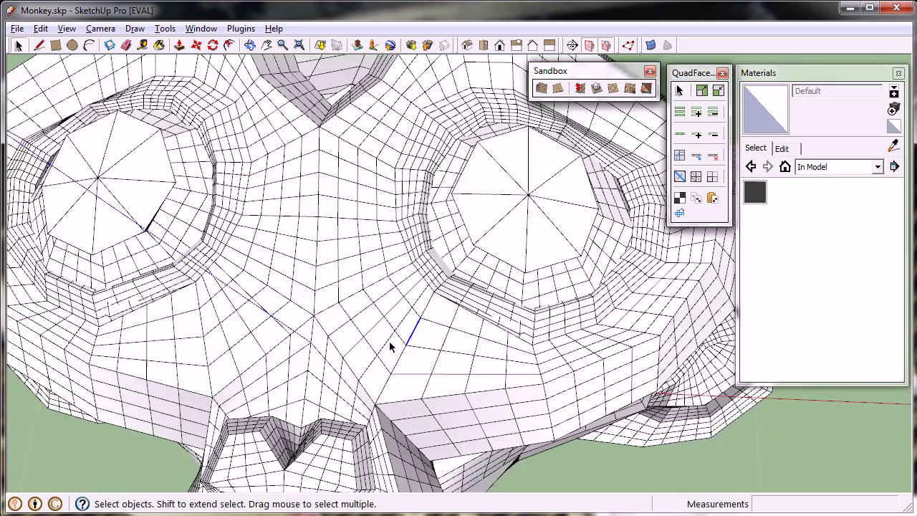
{"action": "left_click", "coordinate": [373, 363]}
{"action": "left_click", "coordinate": [680, 113]}
{"action": "scroll", "coordinate": [330, 328], "scroll_direction": "down", "scroll_amount": 5}
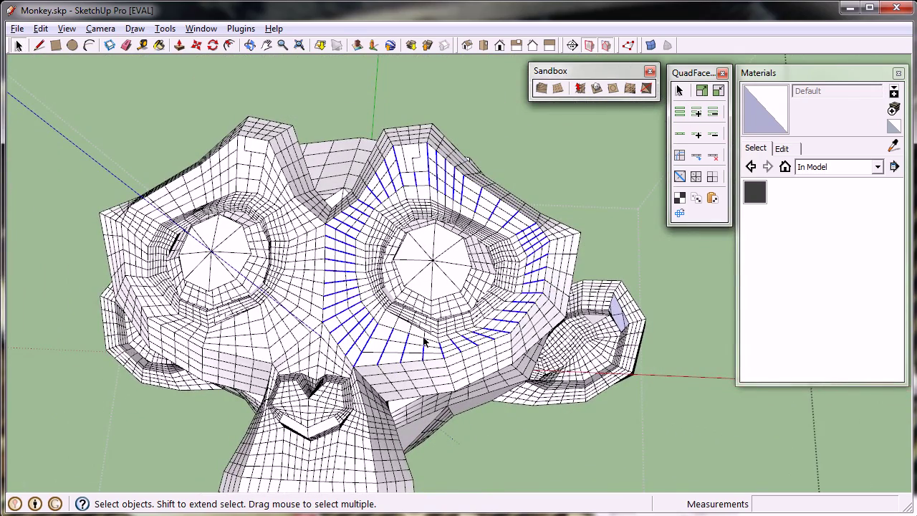
{"action": "scroll", "coordinate": [414, 346], "scroll_direction": "up", "scroll_amount": 5}
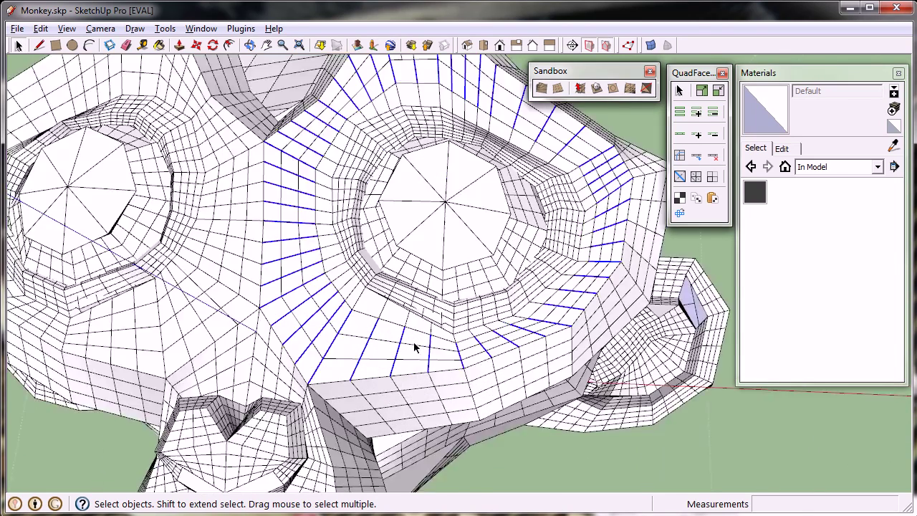
- Select the quads belonging to the two edge rings around the right-hand eye
{"action": "right_click", "coordinate": [396, 340]}
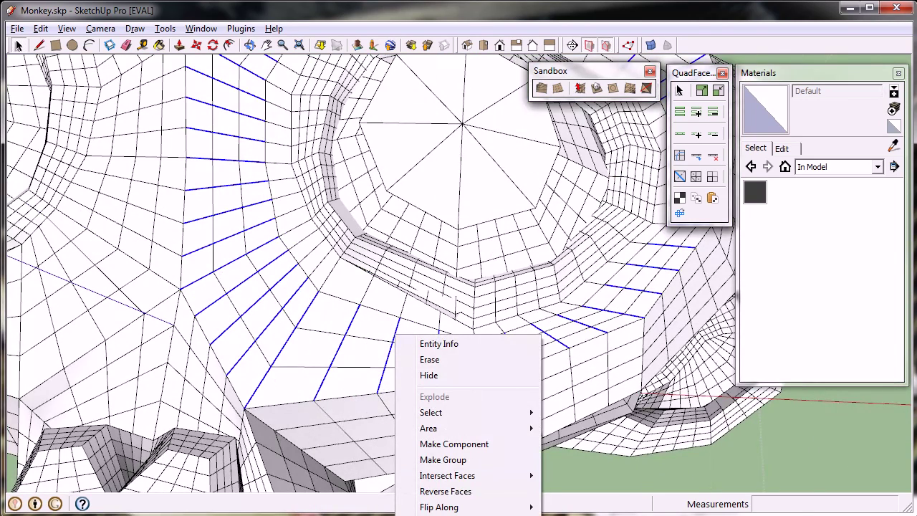
{"action": "right_click", "coordinate": [249, 140]}
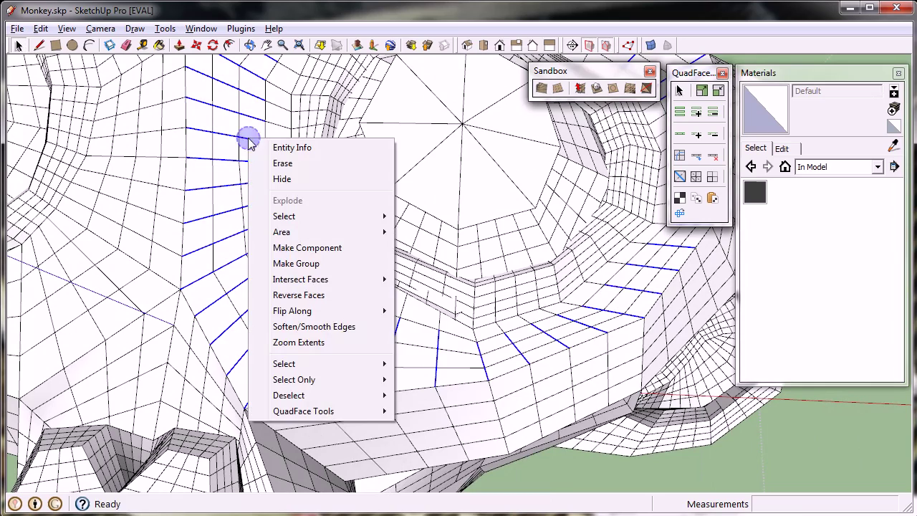
{"action": "mouse_move", "coordinate": [372, 413]}
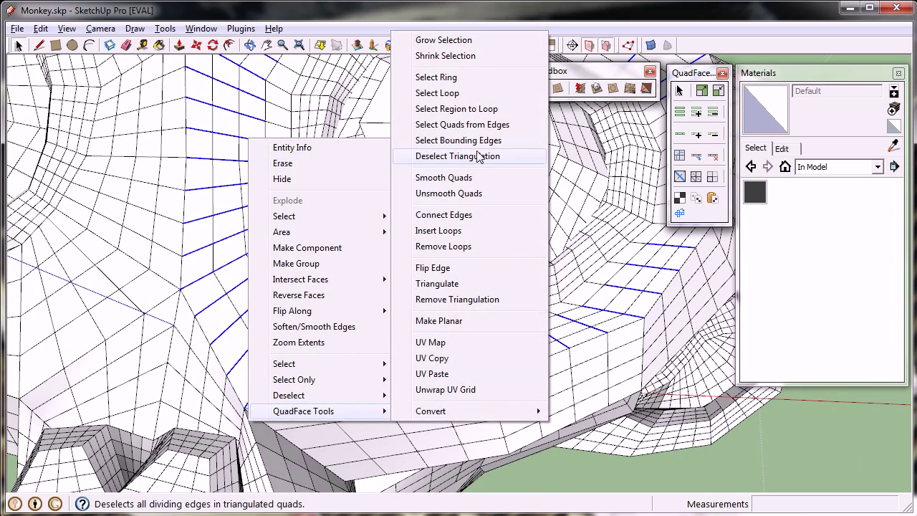
{"action": "left_click", "coordinate": [478, 126]}
{"action": "scroll", "coordinate": [376, 437], "scroll_direction": "down", "scroll_amount": 4}
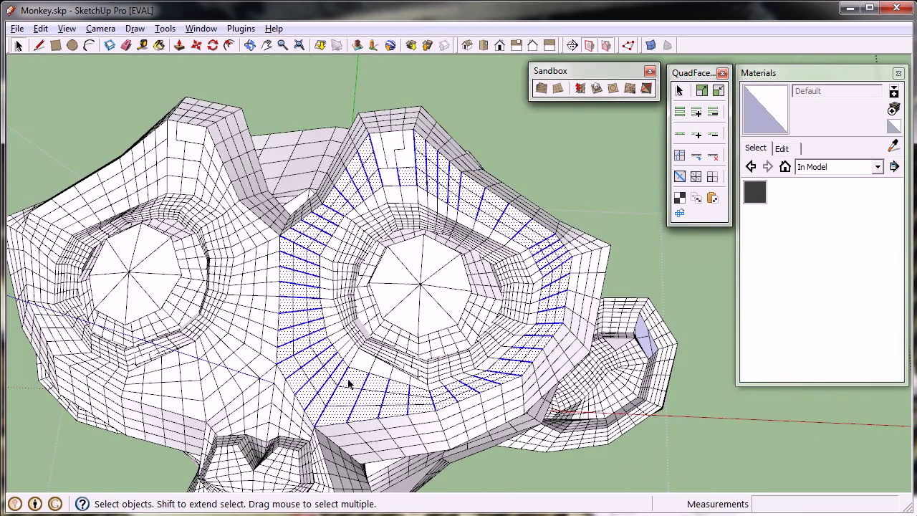
- Unwrap the selected quad rings around the right-hand eye into a flat grid, picking an edge below the eye's inner corner for direction
{"action": "left_click", "coordinate": [679, 213]}
{"action": "scroll", "coordinate": [316, 387], "scroll_direction": "up", "scroll_amount": 3}
{"action": "left_click", "coordinate": [347, 423]}
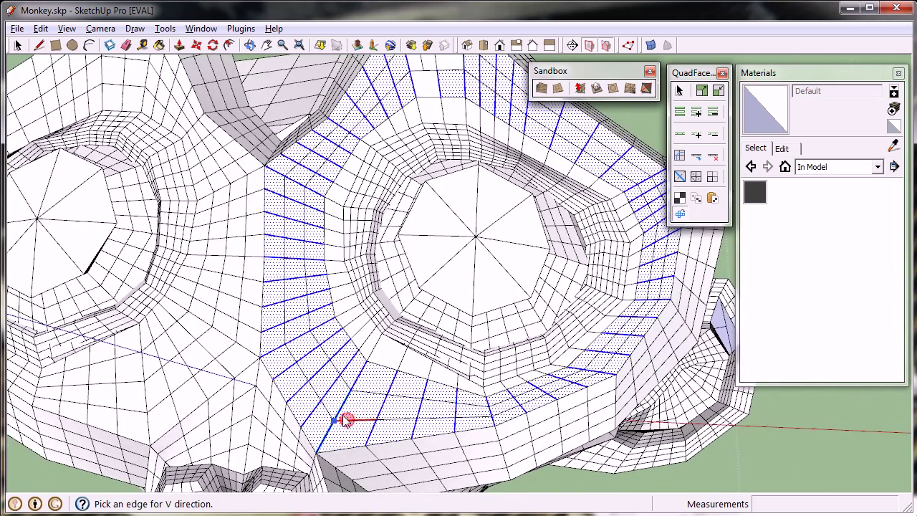
{"action": "scroll", "coordinate": [274, 382], "scroll_direction": "down", "scroll_amount": 4}
{"action": "scroll", "coordinate": [460, 408], "scroll_direction": "down", "scroll_amount": 2}
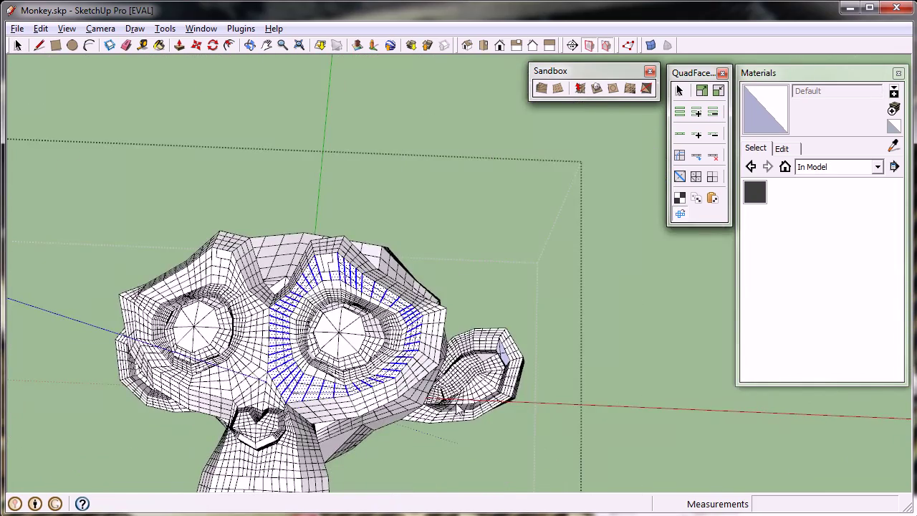
{"action": "scroll", "coordinate": [301, 403], "scroll_direction": "up", "scroll_amount": 3}
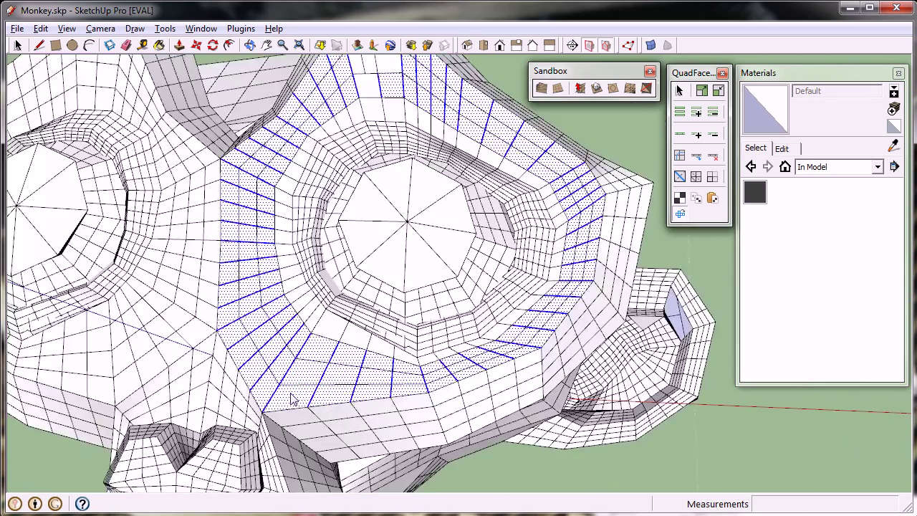
{"action": "scroll", "coordinate": [297, 400], "scroll_direction": "down", "scroll_amount": 7}
{"action": "scroll", "coordinate": [174, 368], "scroll_direction": "down", "scroll_amount": 2}
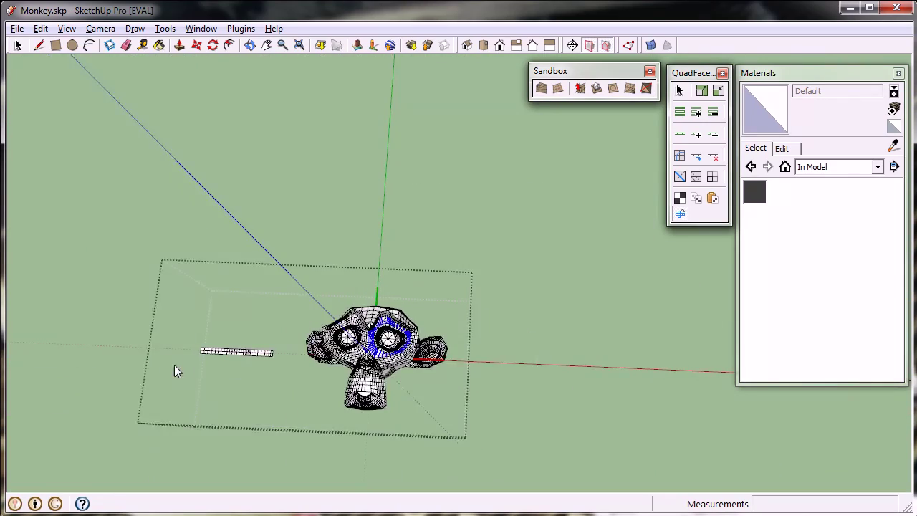
- Delete the unwrapped flat grid strip beside the monkey head
{"action": "middle_click_drag", "start_coordinate": [174, 368], "coordinate": [199, 374]}
{"action": "scroll", "coordinate": [201, 371], "scroll_direction": "up", "scroll_amount": 3}
{"action": "scroll", "coordinate": [282, 363], "scroll_direction": "up", "scroll_amount": 4}
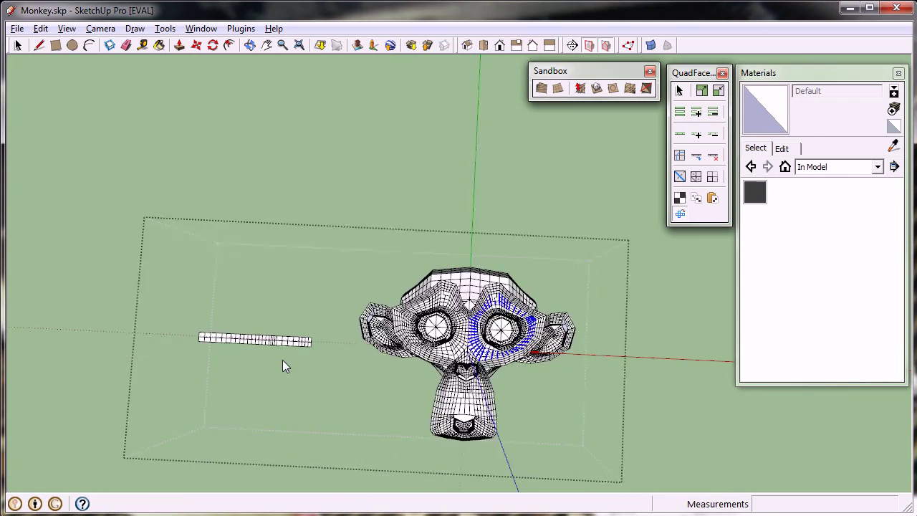
{"action": "middle_click_drag", "start_coordinate": [283, 364], "coordinate": [285, 338]}
{"action": "left_click", "coordinate": [282, 334]}
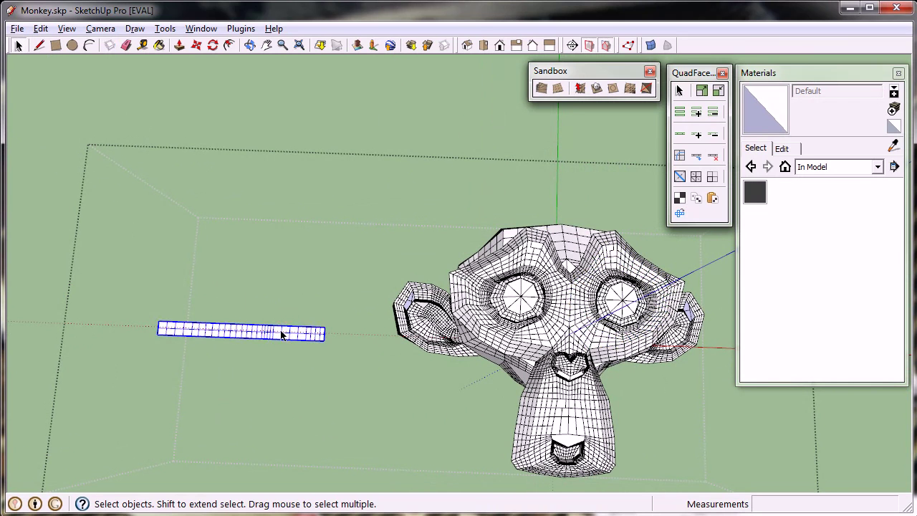
{"action": "key", "text": "Delete"}
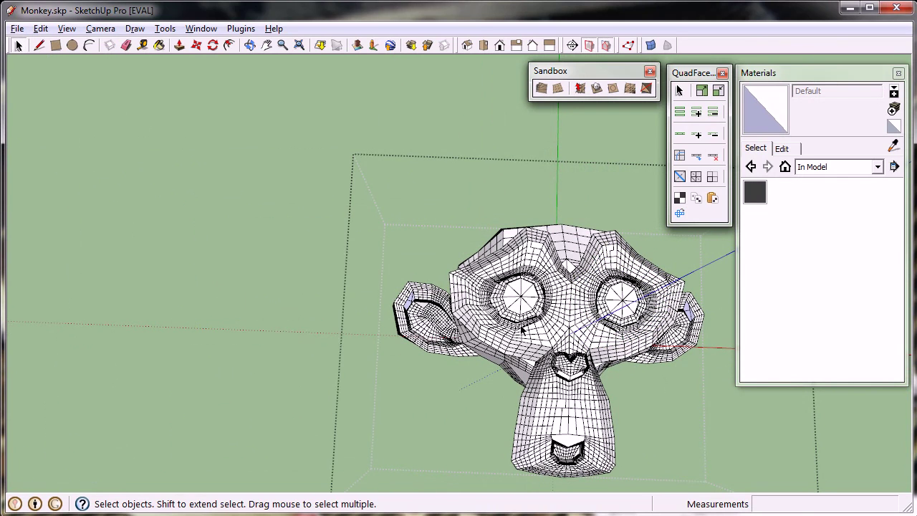
{"action": "key", "text": "h"}
{"action": "left_click_drag", "start_coordinate": [620, 344], "coordinate": [376, 322]}
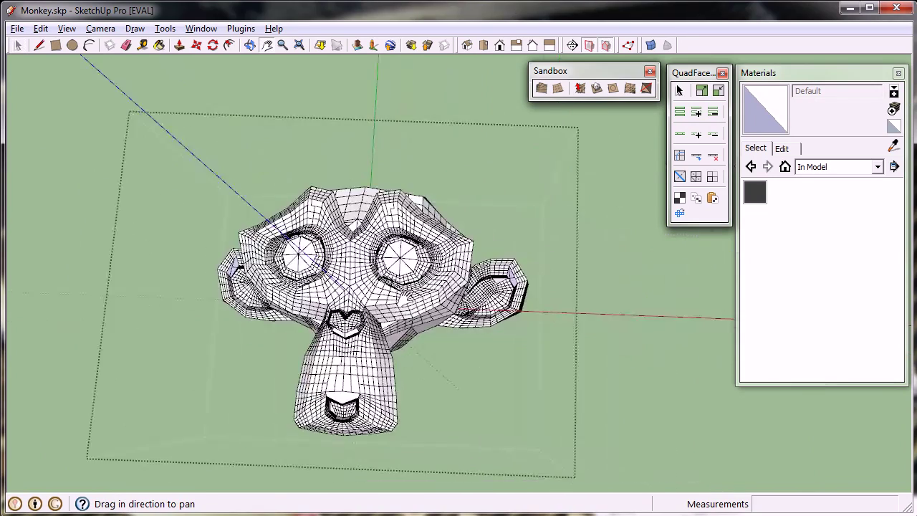
{"action": "scroll", "coordinate": [379, 319], "scroll_direction": "up", "scroll_amount": 5}
{"action": "middle_click_drag", "start_coordinate": [556, 356], "coordinate": [417, 345]}
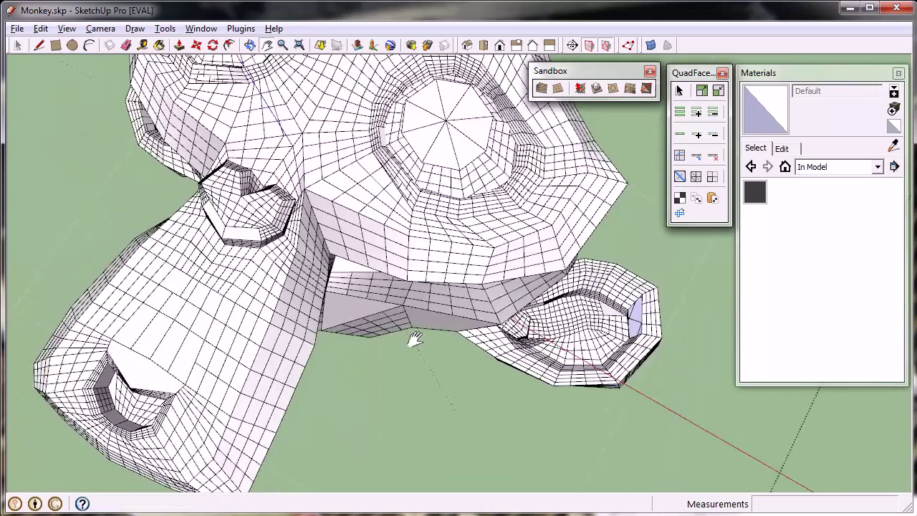
{"action": "middle_click_drag", "start_coordinate": [371, 255], "coordinate": [422, 338]}
- Open the recent file UVcopyExample2.skp without saving the changes to Monkey.skp
{"action": "left_click", "coordinate": [17, 29]}
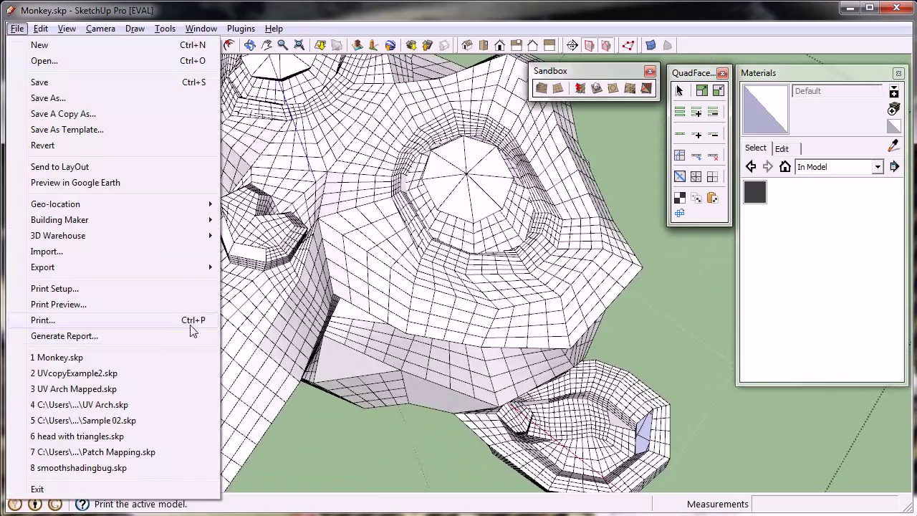
{"action": "left_click", "coordinate": [136, 373]}
{"action": "left_click", "coordinate": [477, 296]}
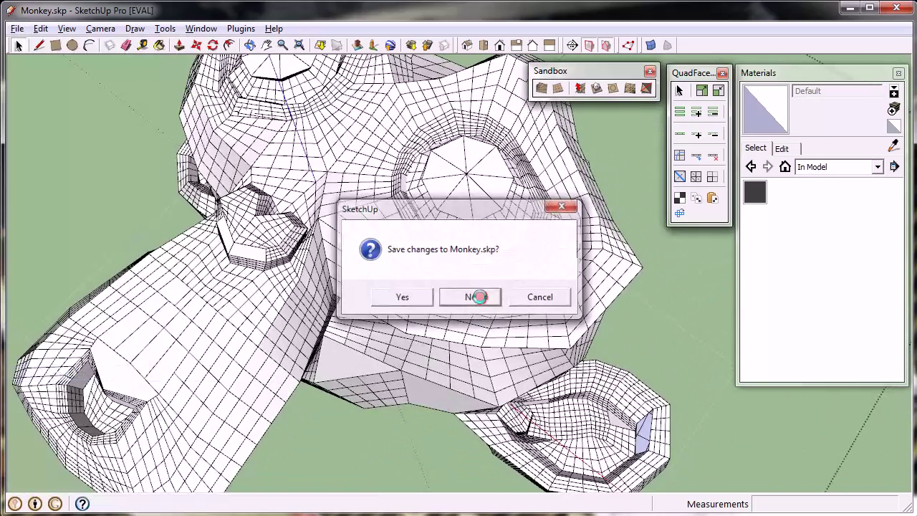